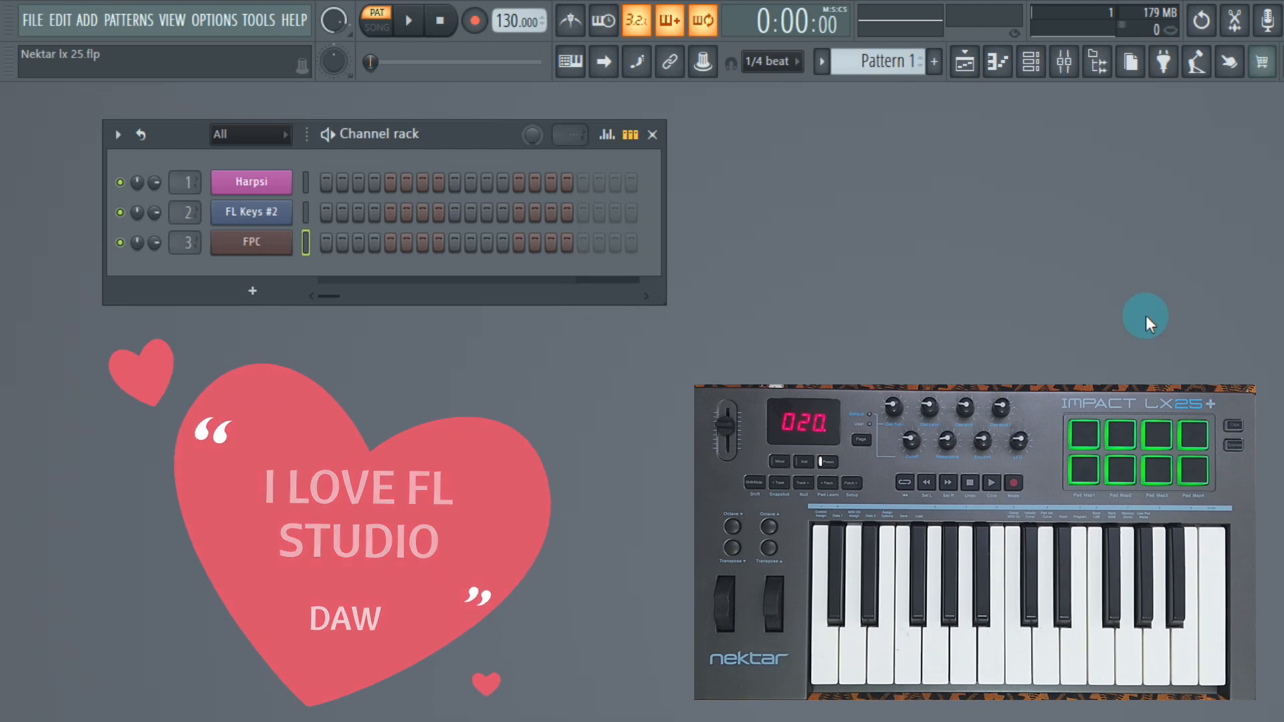
- Open the Harpsi instrument and enable master sync for the Impact LX25+ output in the MIDI settings
{"action": "left_click", "coordinate": [253, 181]}
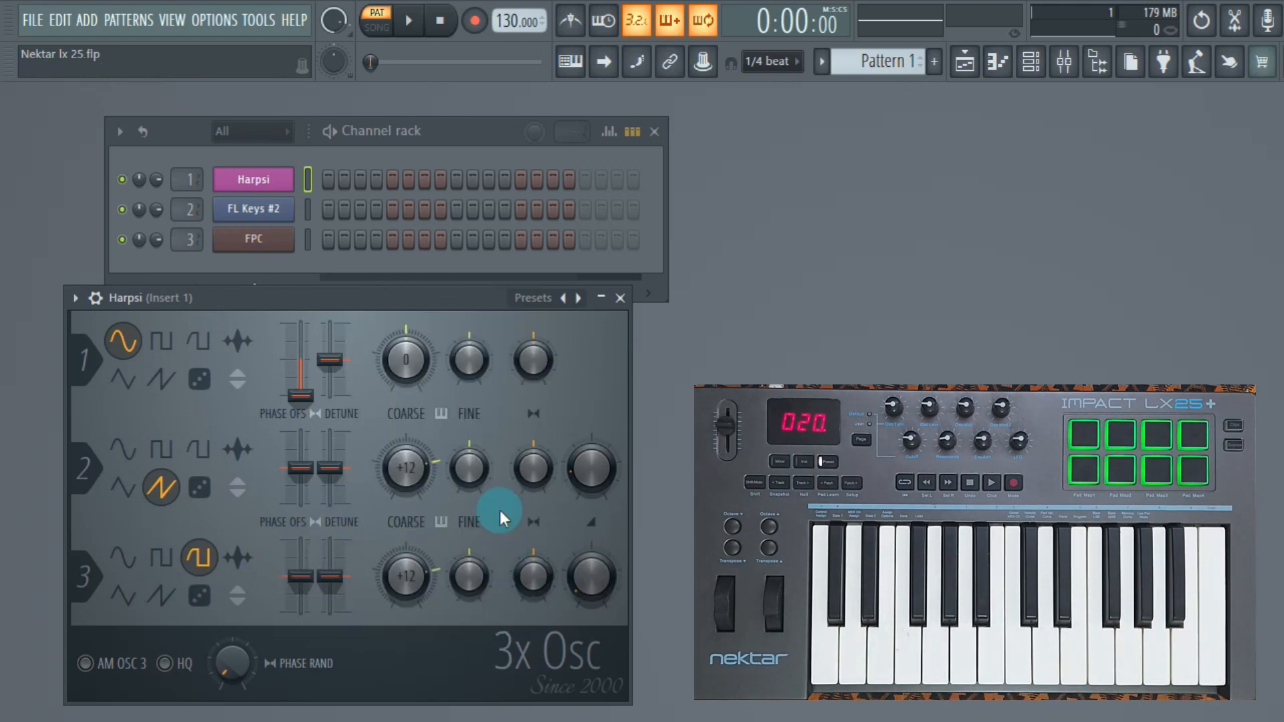
{"action": "left_click", "coordinate": [211, 15]}
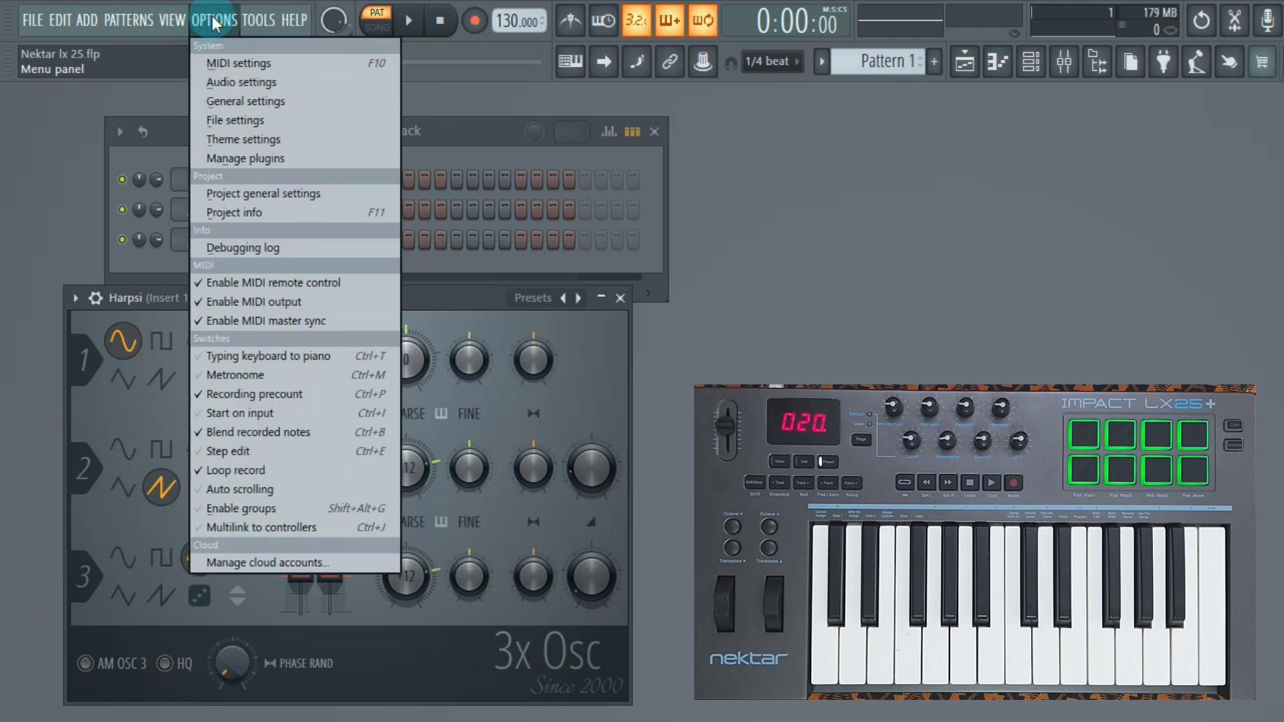
{"action": "left_click", "coordinate": [229, 62]}
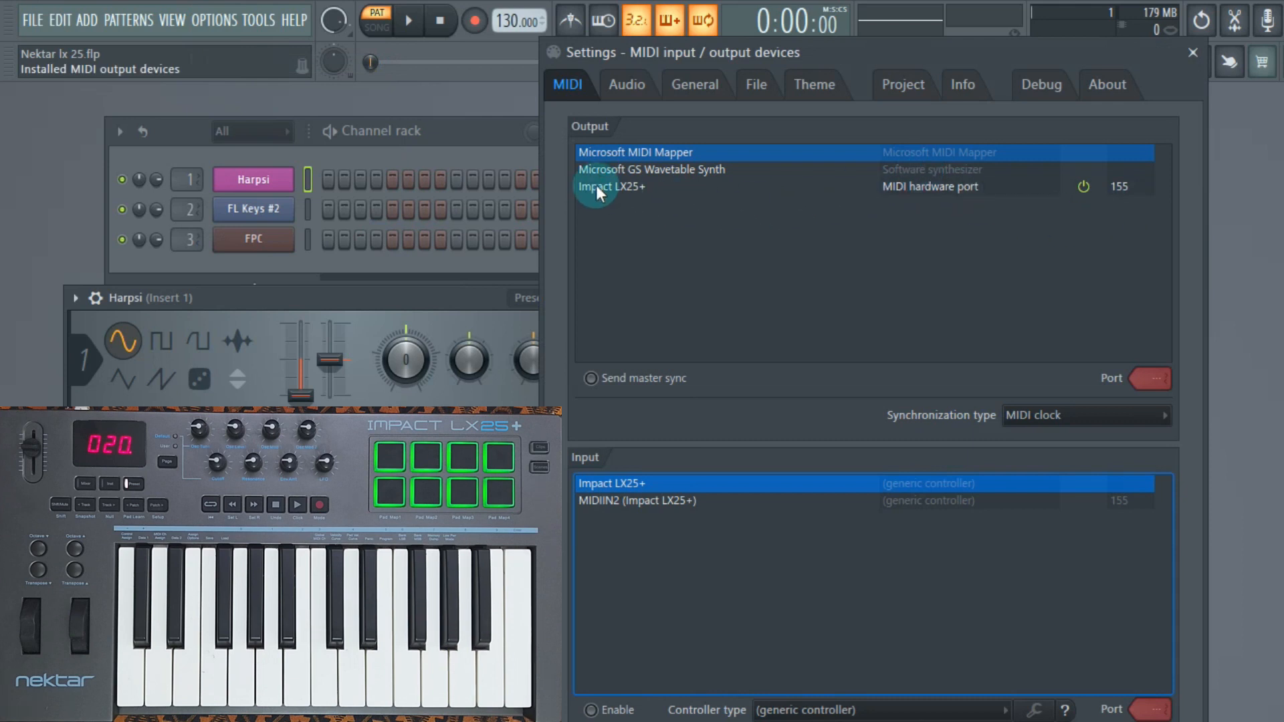
{"action": "left_click", "coordinate": [596, 186]}
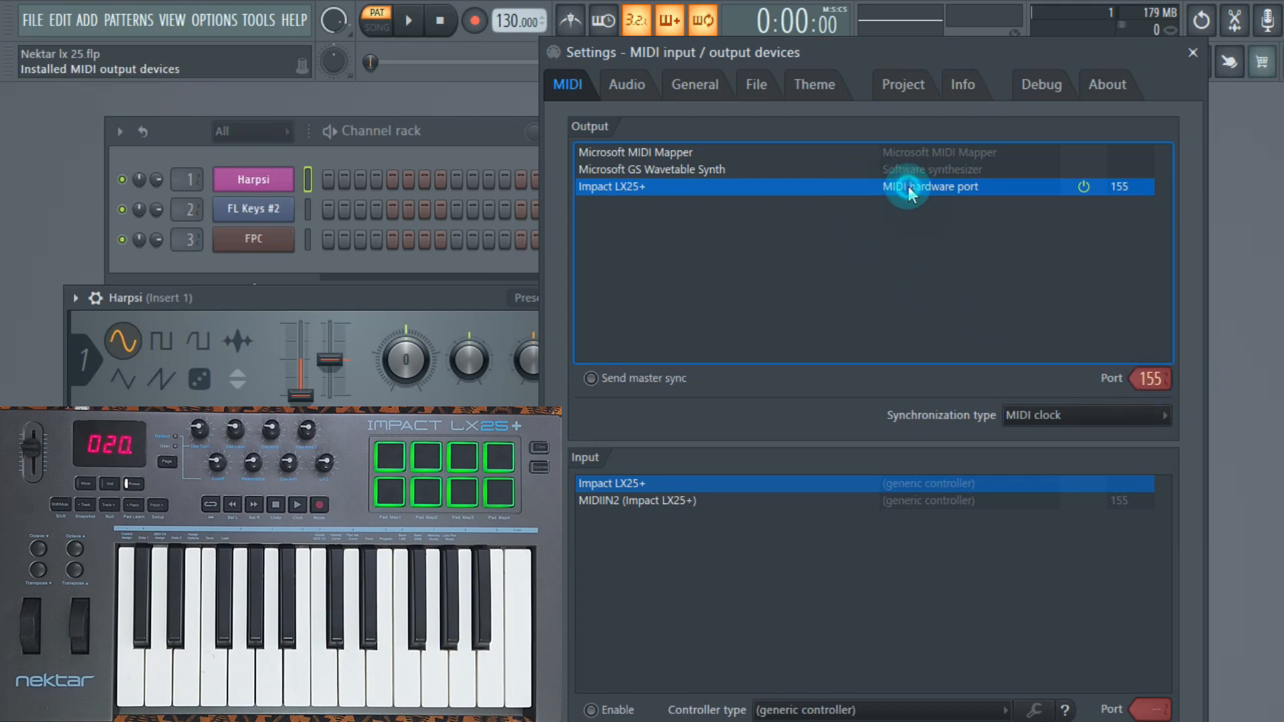
{"action": "left_click", "coordinate": [592, 379]}
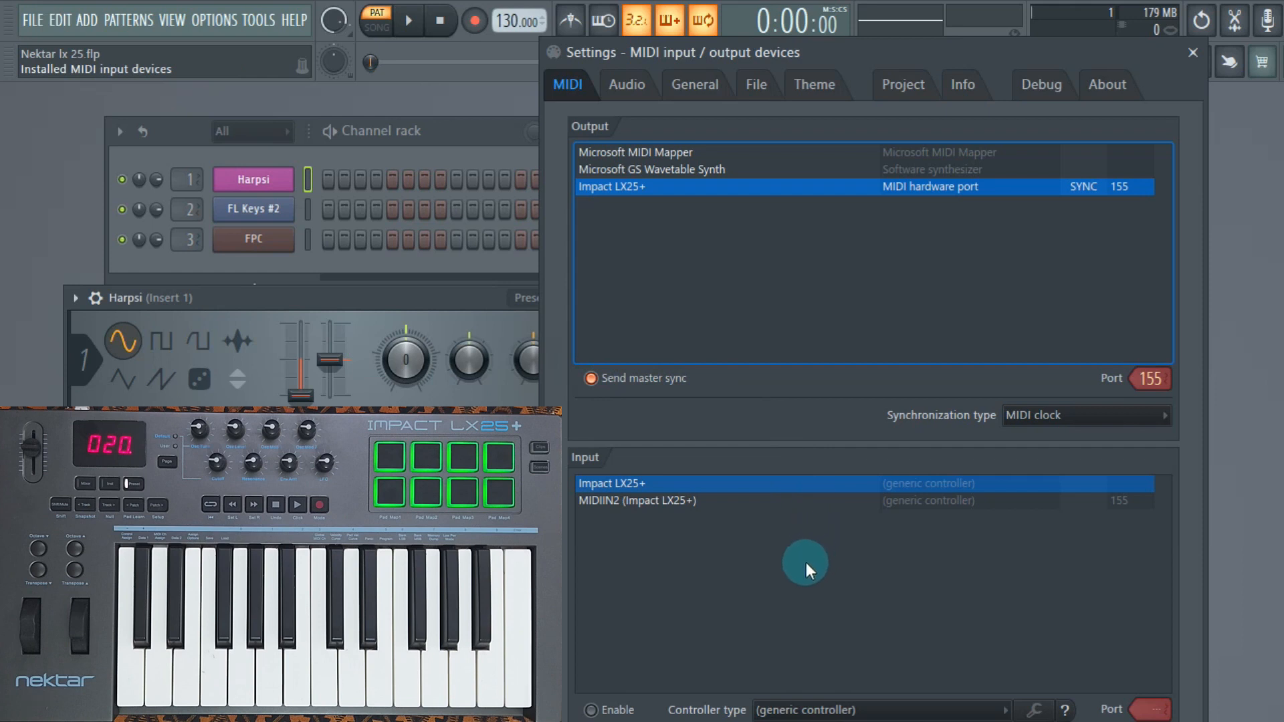
- Set the controller type of the Impact LX25+ MIDI input to Nektar Impact series
{"action": "left_click", "coordinate": [944, 486]}
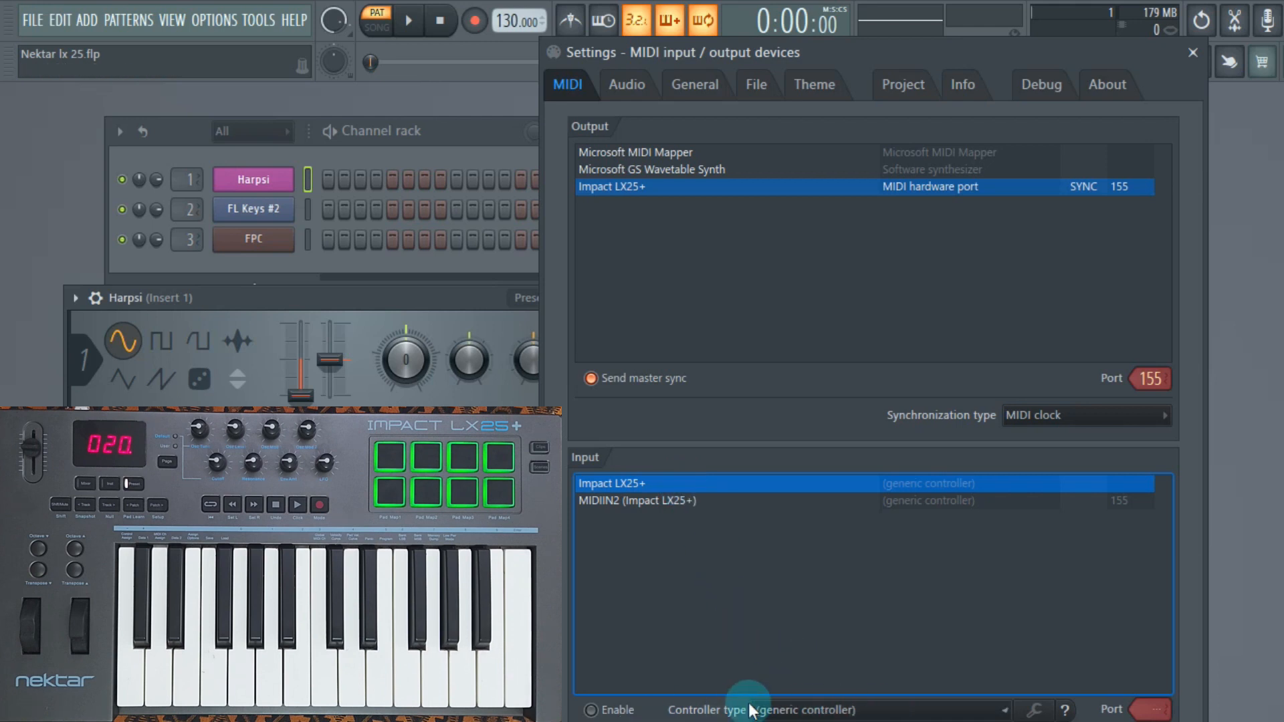
{"action": "left_click", "coordinate": [873, 714]}
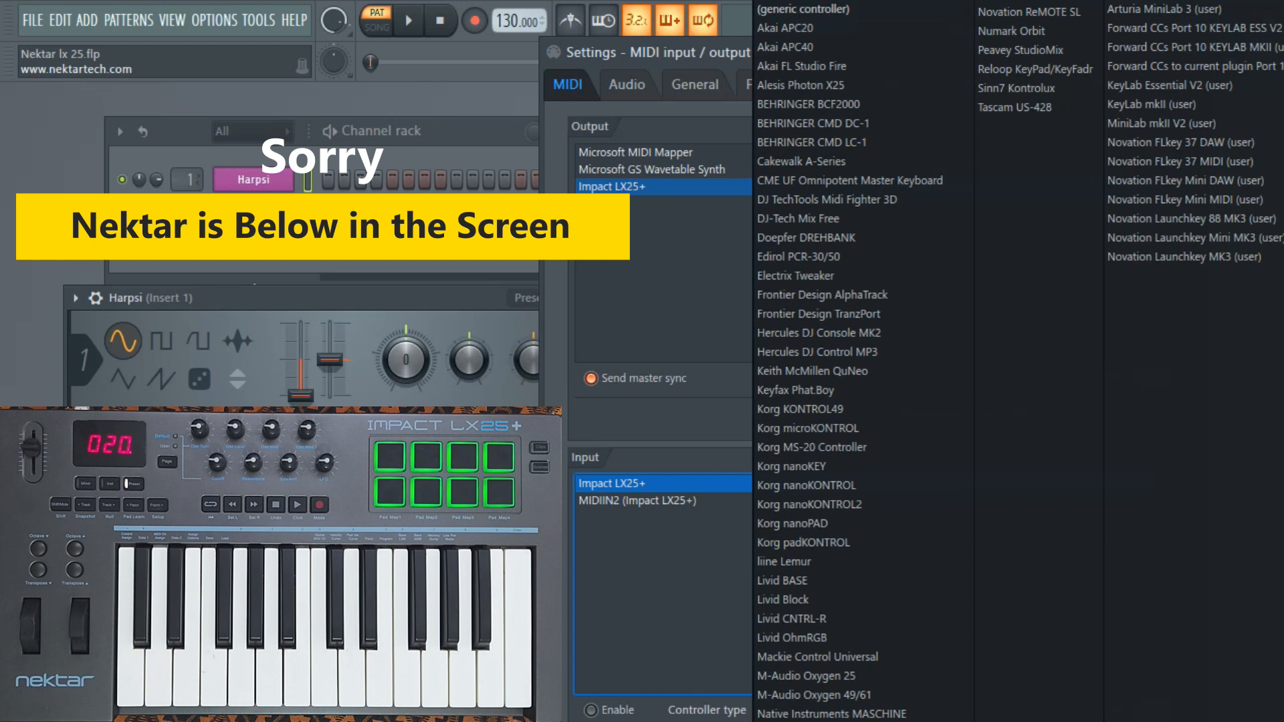
{"action": "left_click", "coordinate": [802, 721]}
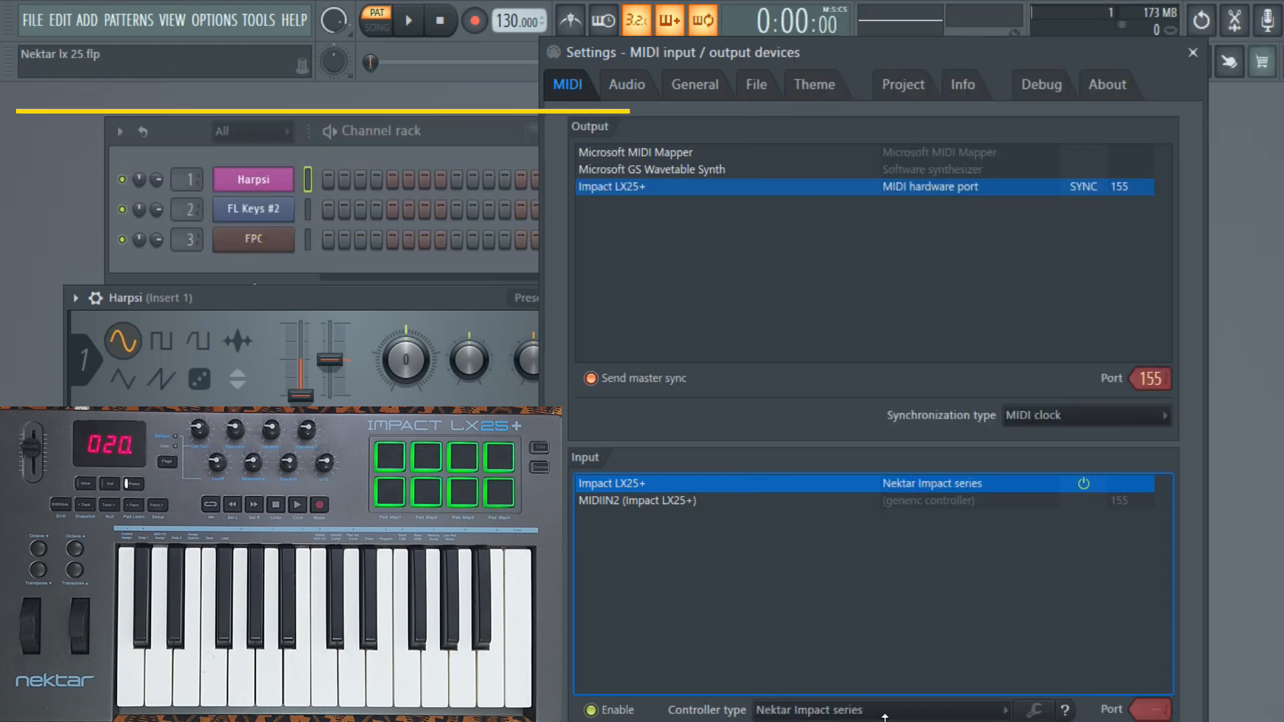
{"action": "left_click", "coordinate": [1079, 482]}
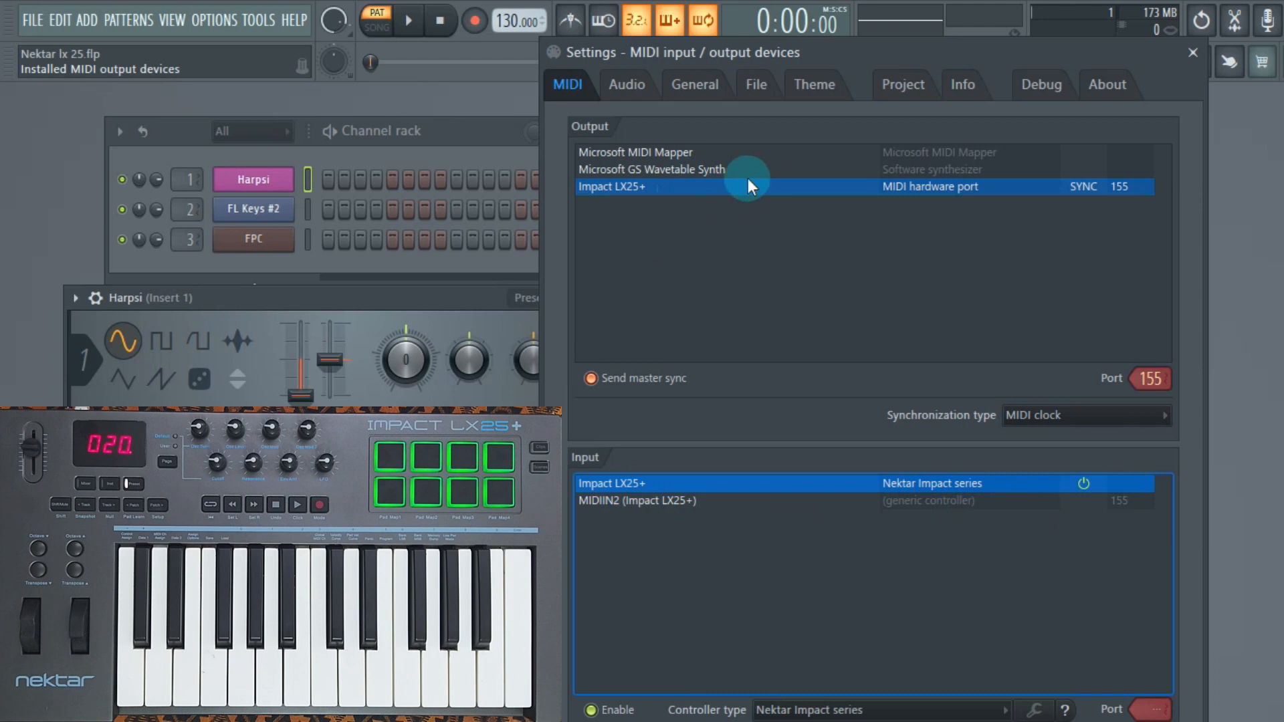
- Enable the MIDIIN2 (Impact LX25+) input, set its controller type to Nektar Impact series, and close the settings
{"action": "left_click", "coordinate": [910, 500]}
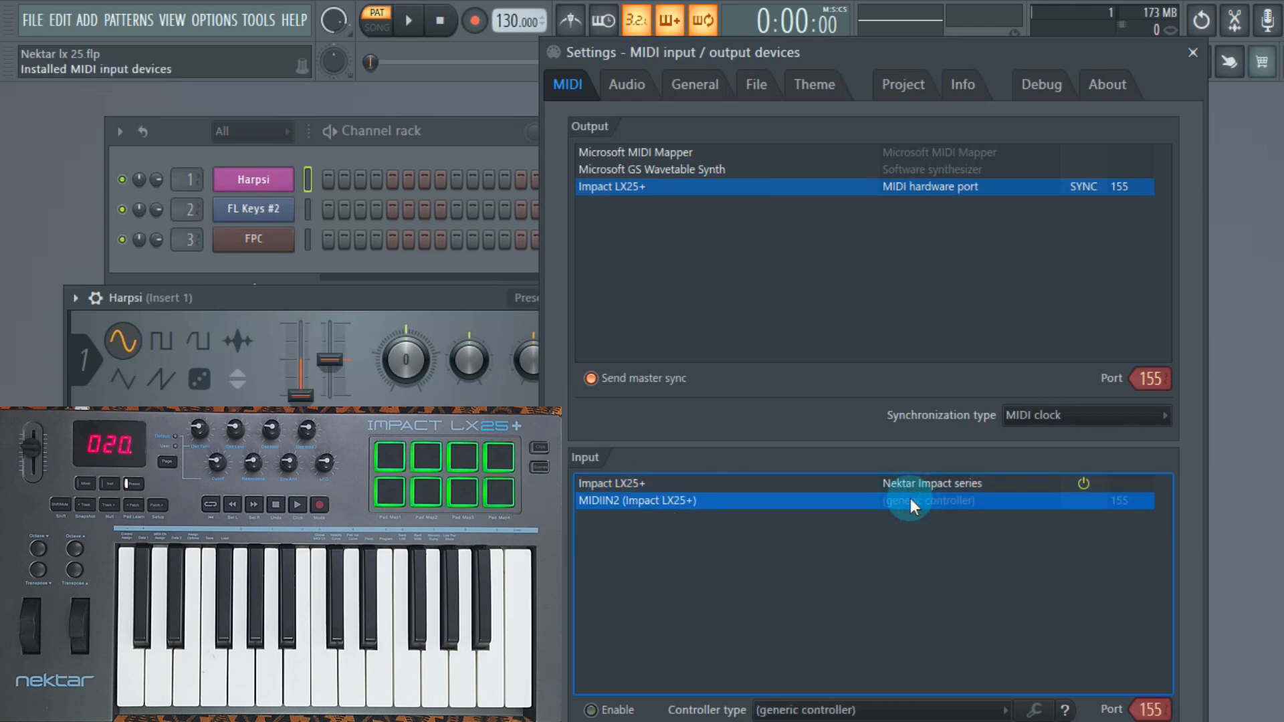
{"action": "left_click", "coordinate": [591, 710]}
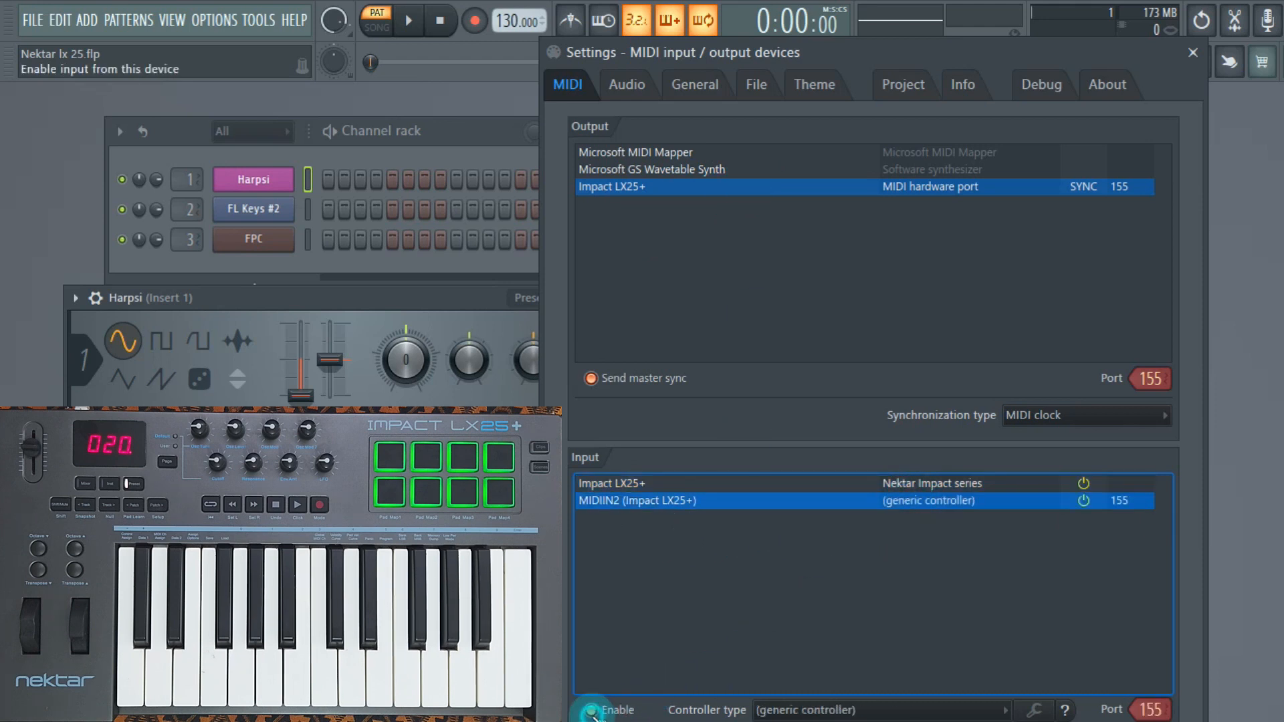
{"action": "left_click", "coordinate": [881, 713]}
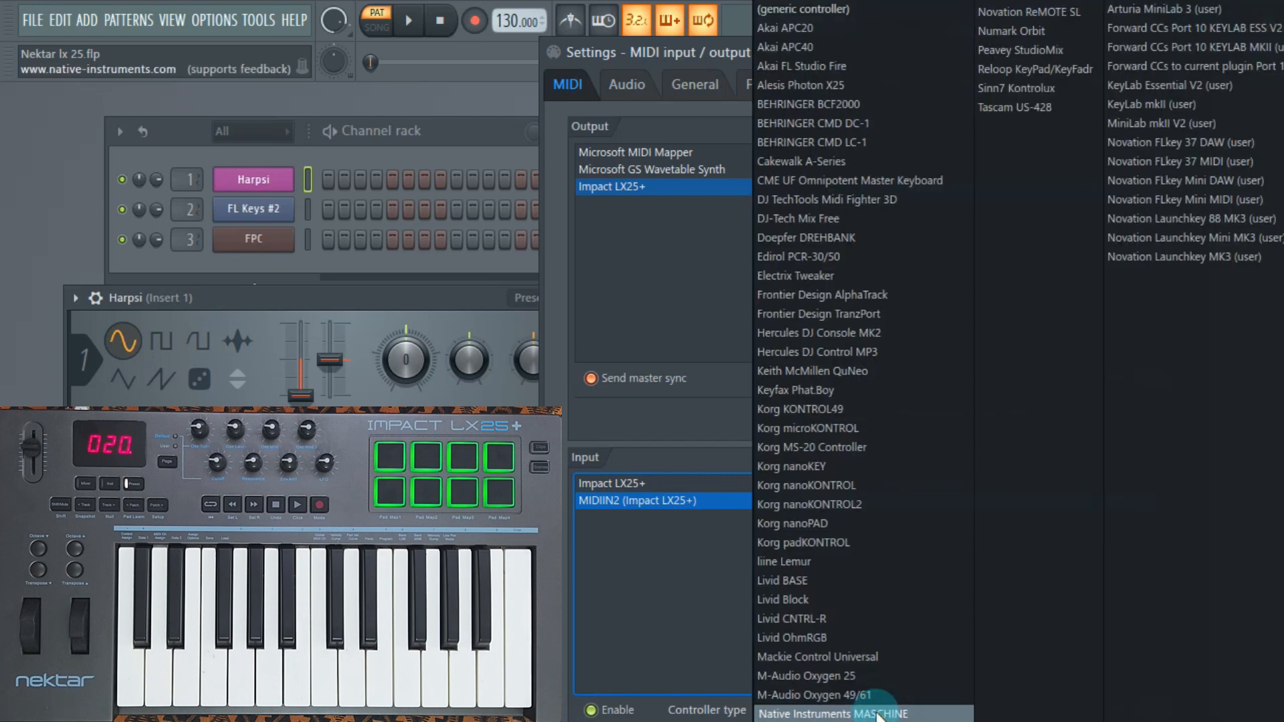
{"action": "left_click", "coordinate": [827, 661]}
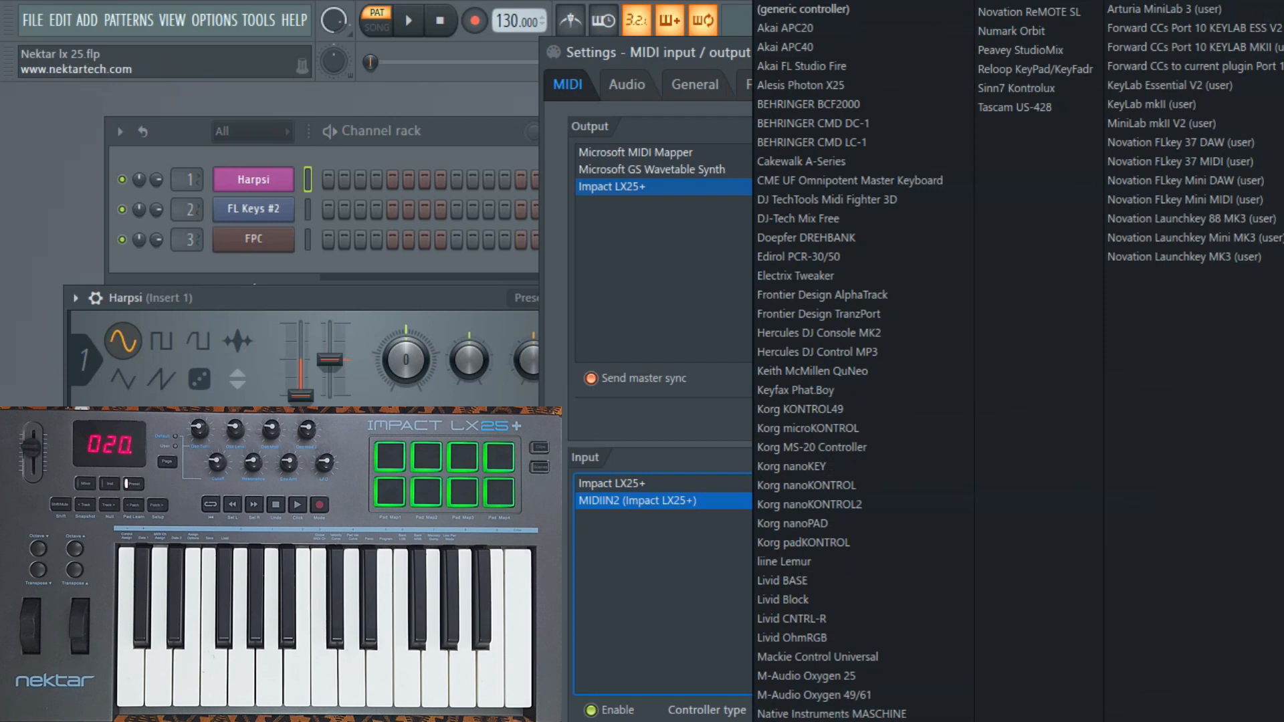
{"action": "left_click", "coordinate": [803, 720]}
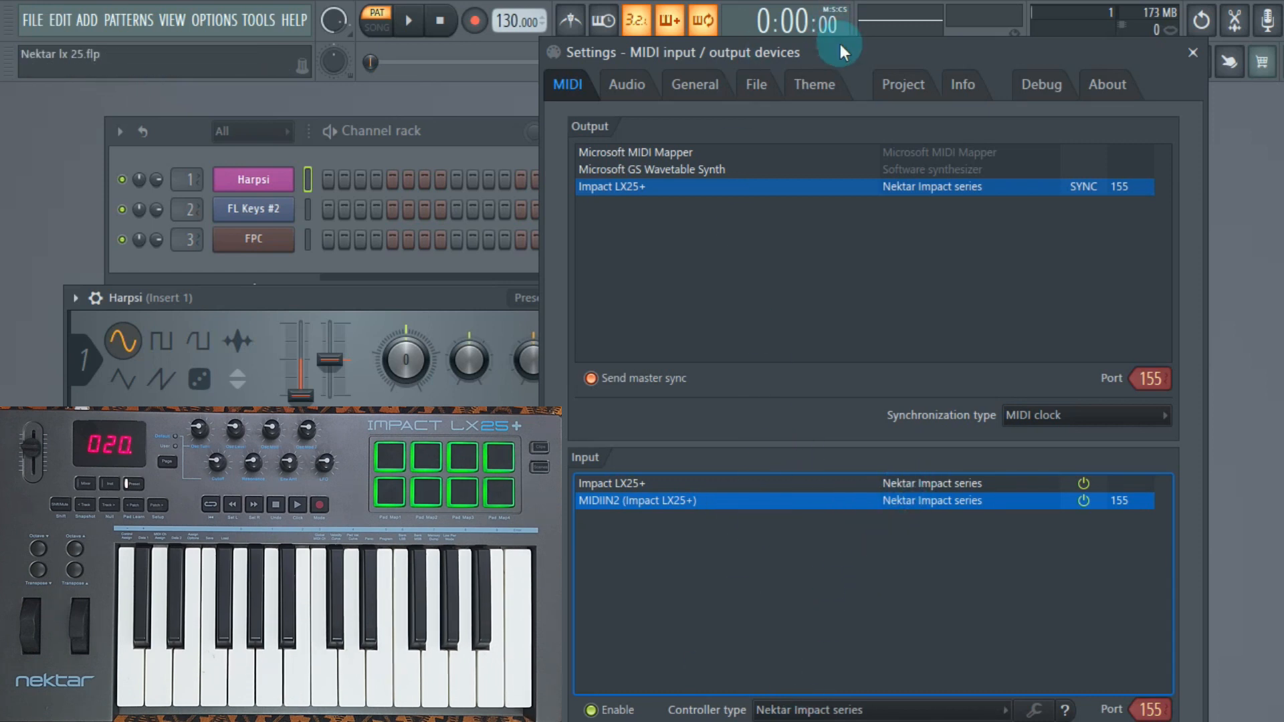
{"action": "left_click_drag", "start_coordinate": [839, 43], "coordinate": [841, 0]}
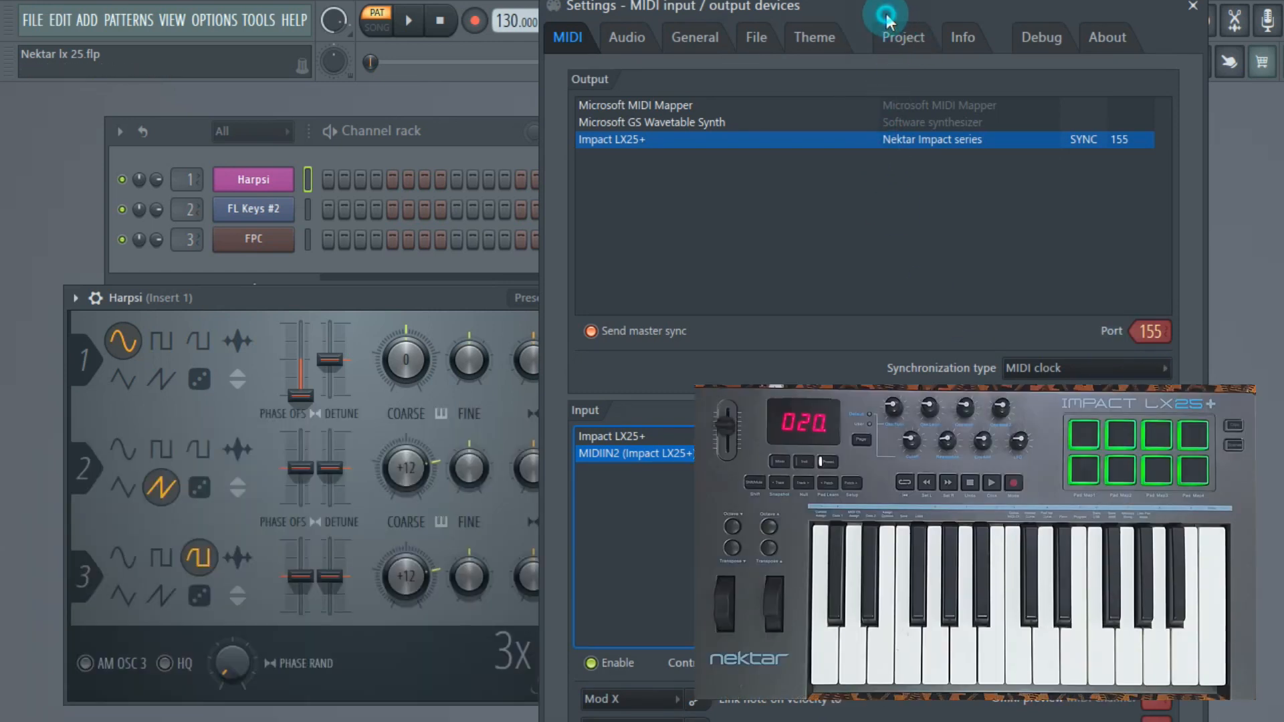
{"action": "left_click_drag", "start_coordinate": [886, 18], "coordinate": [883, 59]}
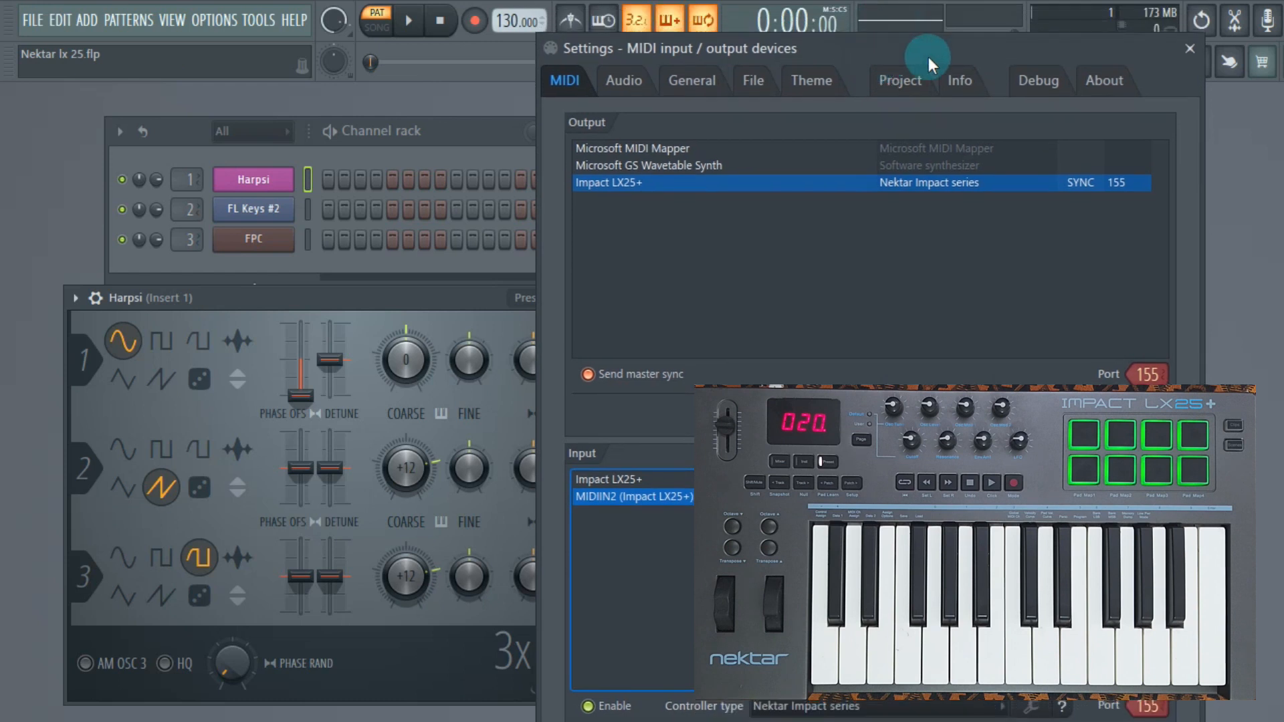
{"action": "left_click", "coordinate": [1189, 49]}
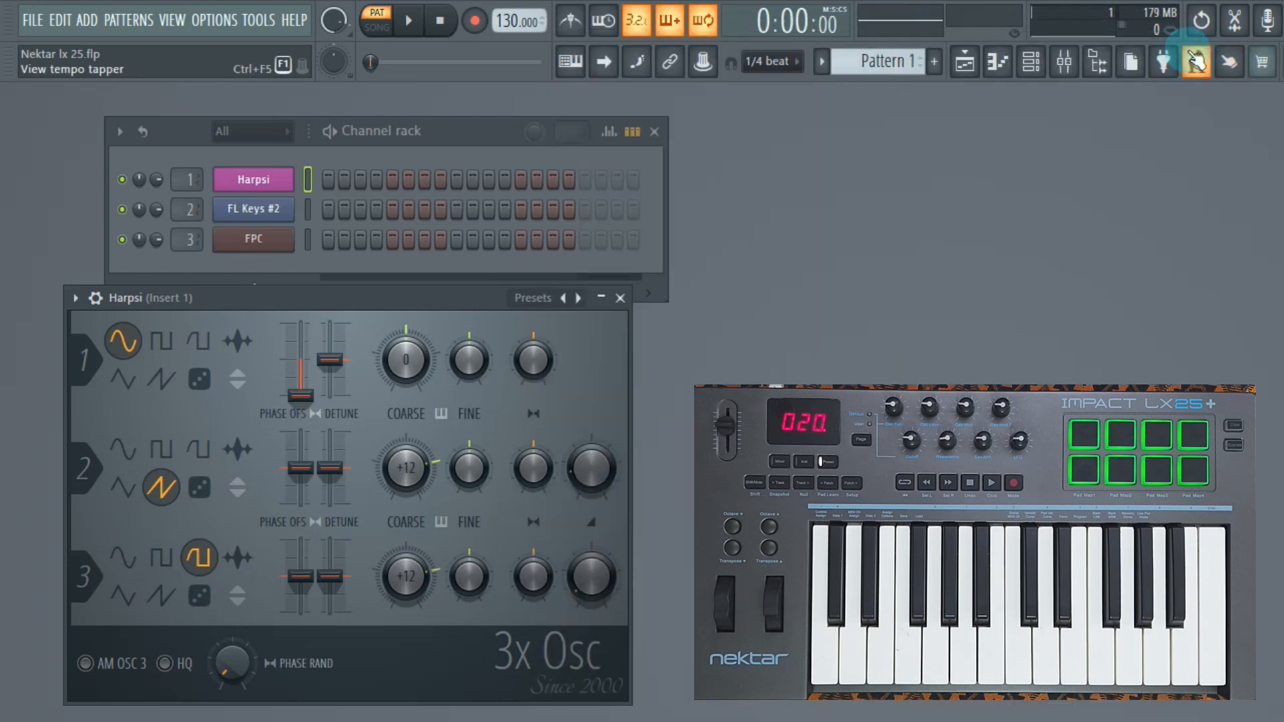
- Open the FL Keys #2 instrument, close the Harpsi window and try out the FL Keys keyboard
{"action": "left_click", "coordinate": [275, 183]}
{"action": "left_click", "coordinate": [276, 185]}
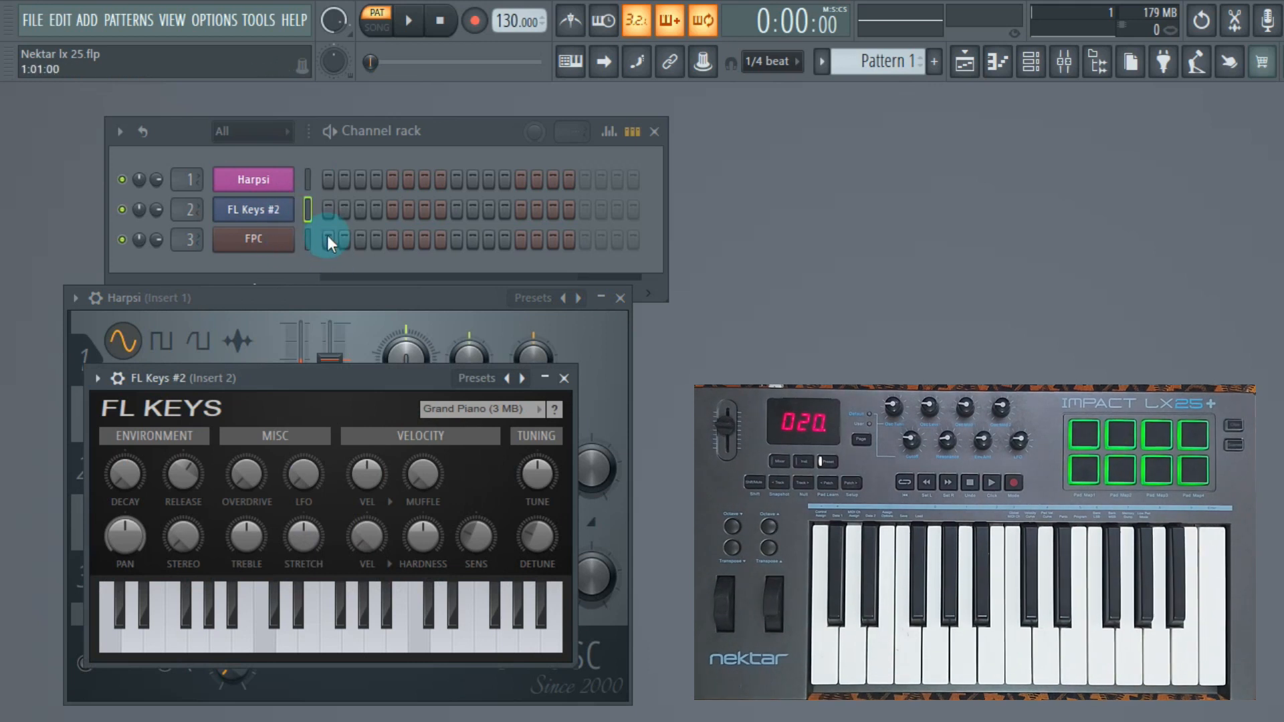
{"action": "left_click", "coordinate": [308, 176]}
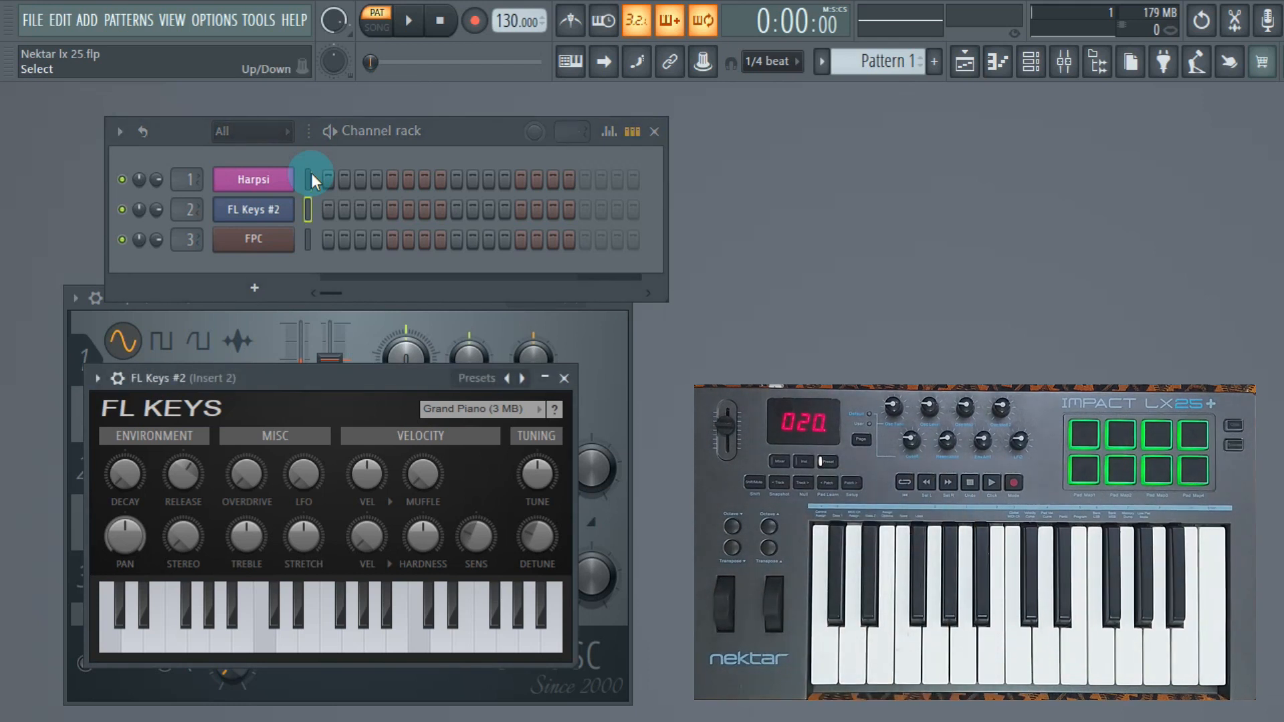
{"action": "left_click", "coordinate": [620, 315]}
{"action": "left_click", "coordinate": [619, 297]}
{"action": "left_click", "coordinate": [409, 618]}
{"action": "left_click", "coordinate": [360, 643]}
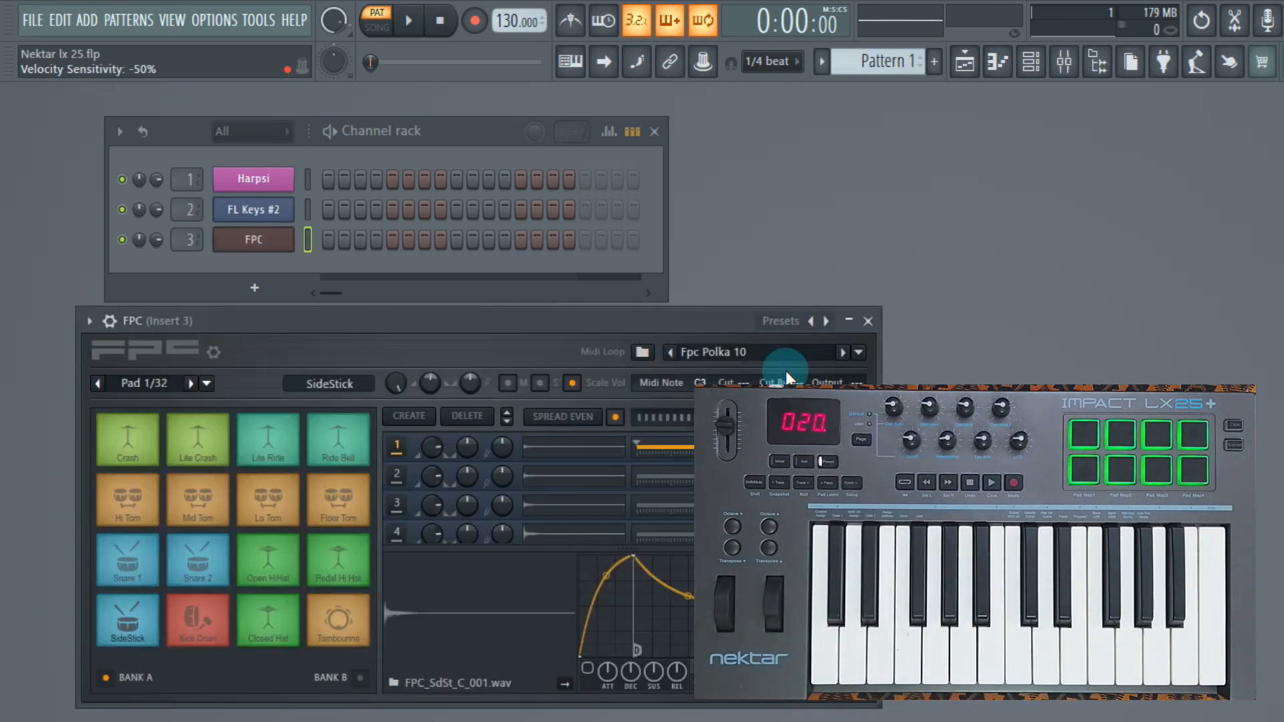
- Audition FPC's Kick Drum, Closed Hat and Tambourine pads, and close the FPC and FL Keys #2 windows
{"action": "left_click", "coordinate": [198, 622]}
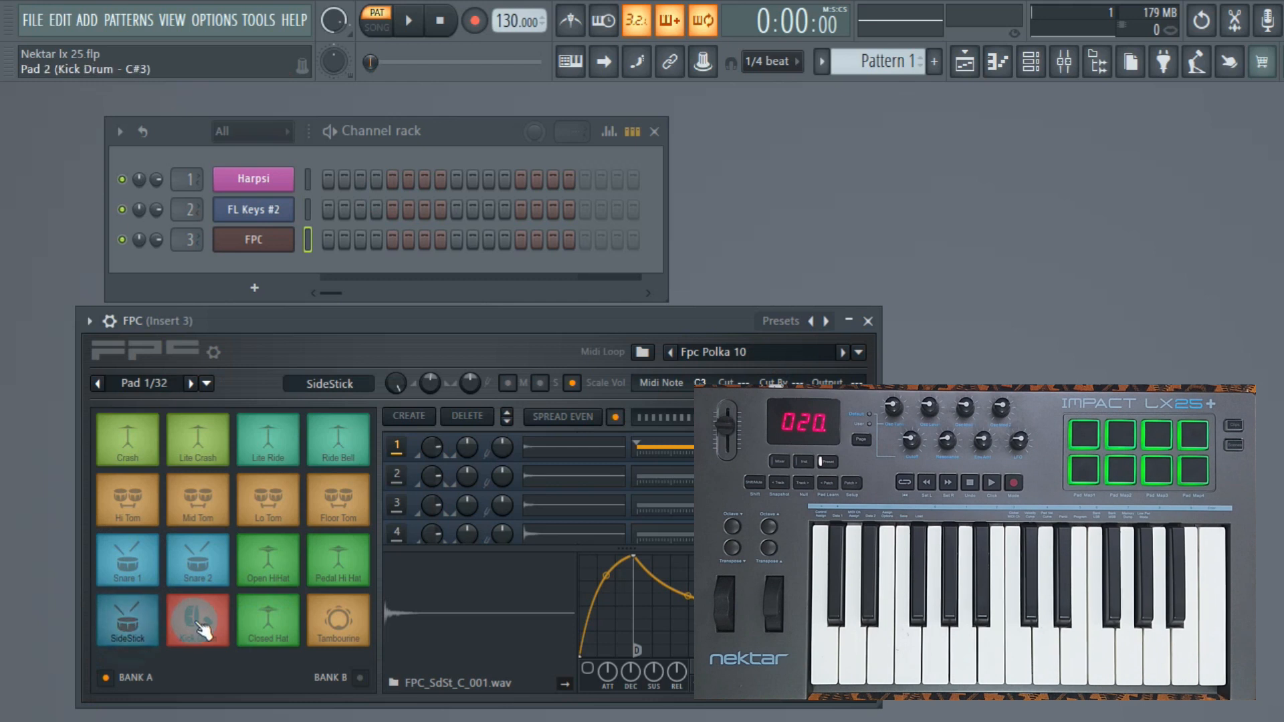
{"action": "left_click", "coordinate": [260, 628]}
{"action": "left_click", "coordinate": [341, 619]}
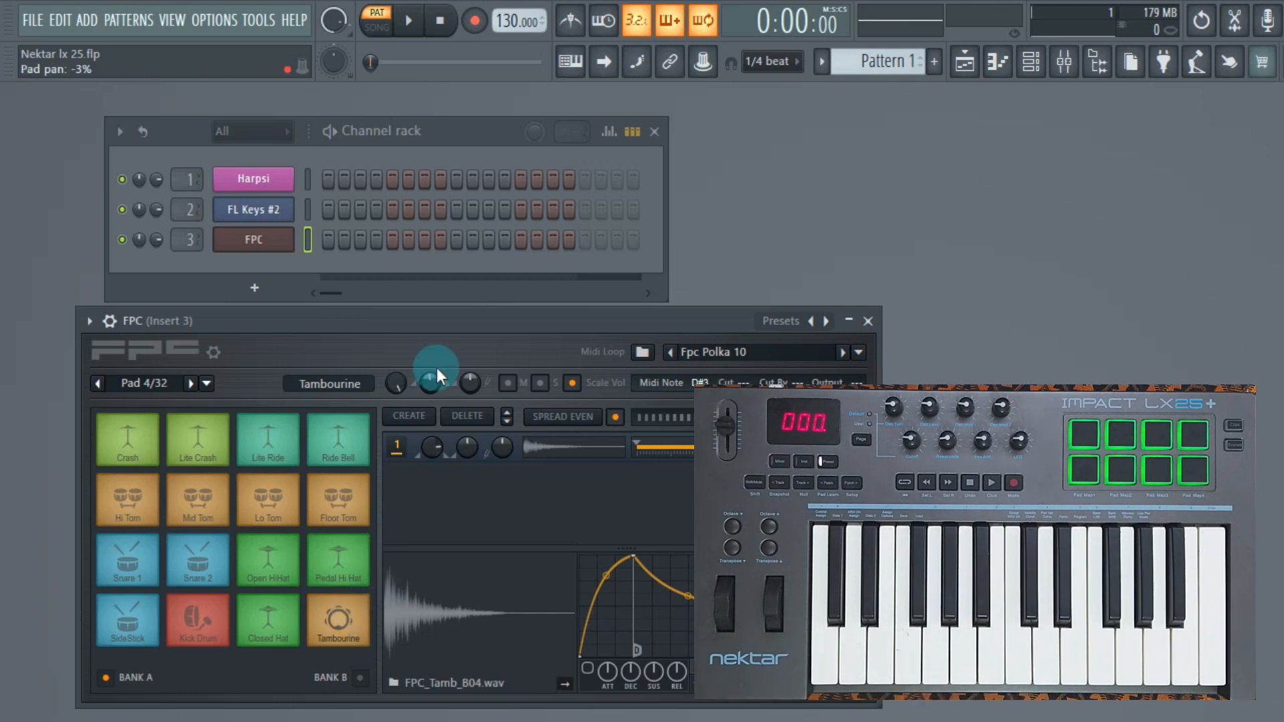
{"action": "left_click", "coordinate": [867, 321]}
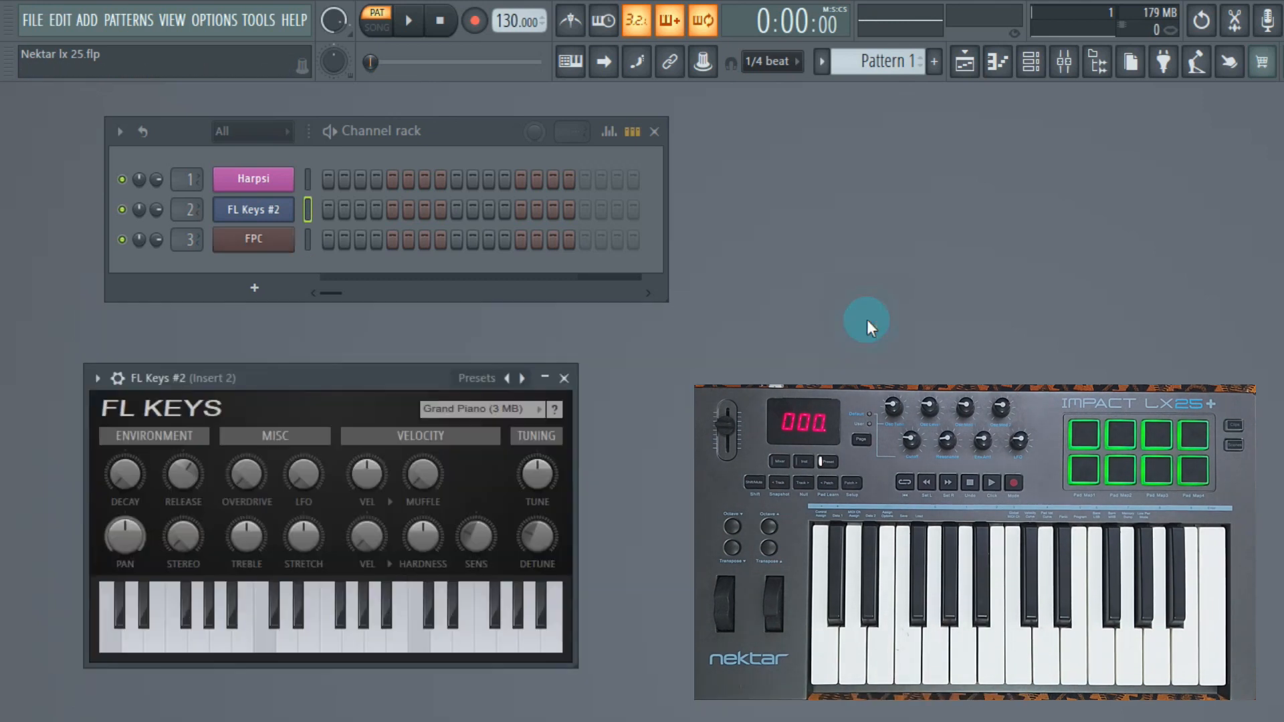
{"action": "left_click", "coordinate": [564, 378]}
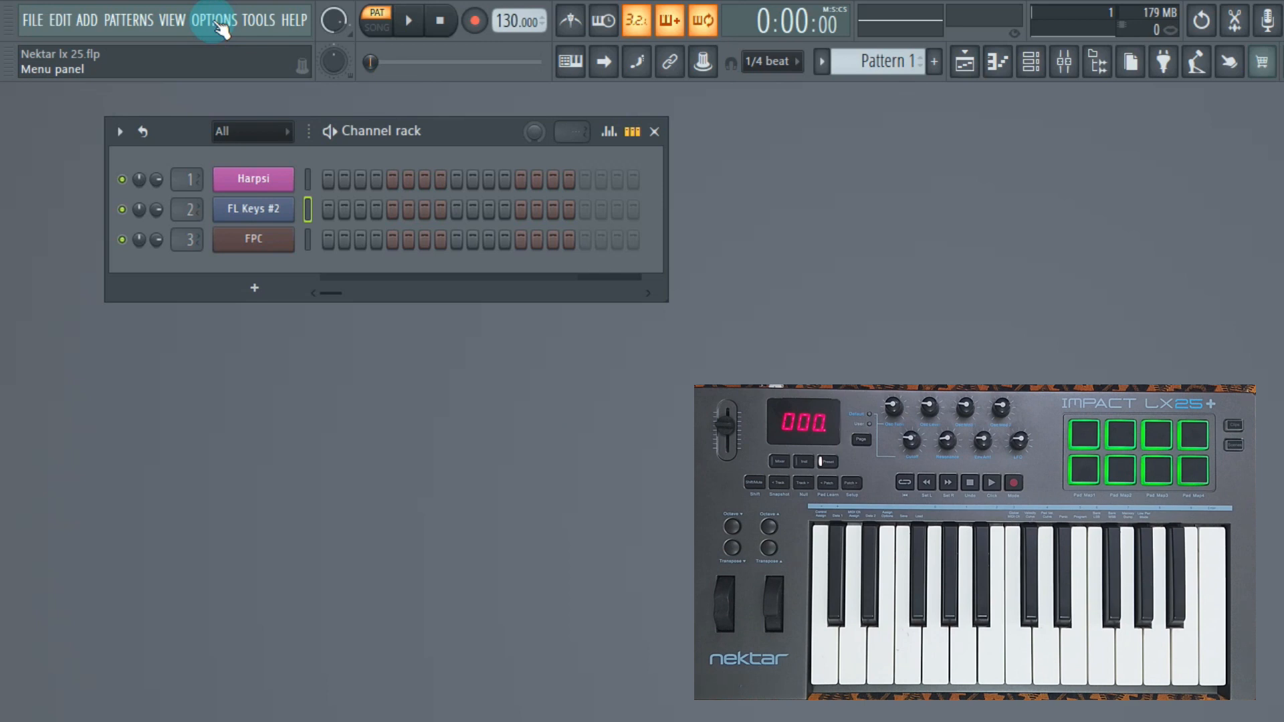
- Open the Harpsi instrument and set oscillator 1's coarse pitch to 0 semitones
{"action": "left_click", "coordinate": [247, 179]}
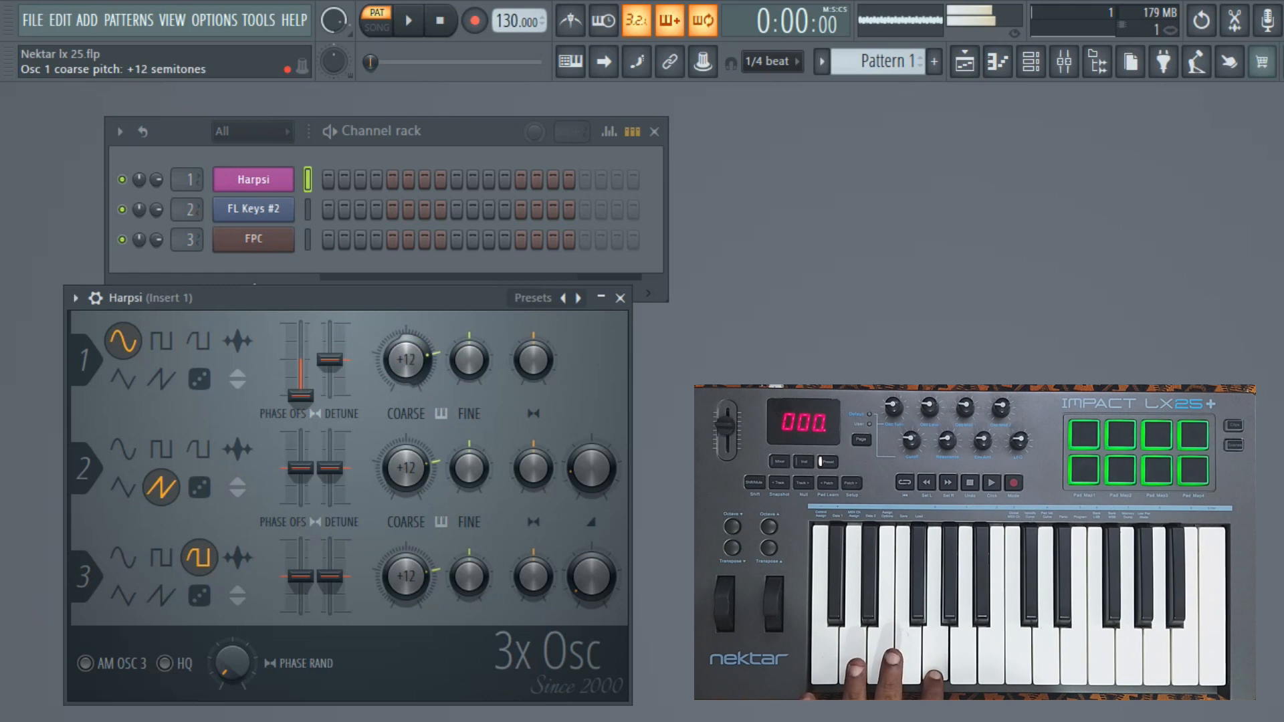
{"action": "left_click_drag", "start_coordinate": [418, 360], "coordinate": [418, 367]}
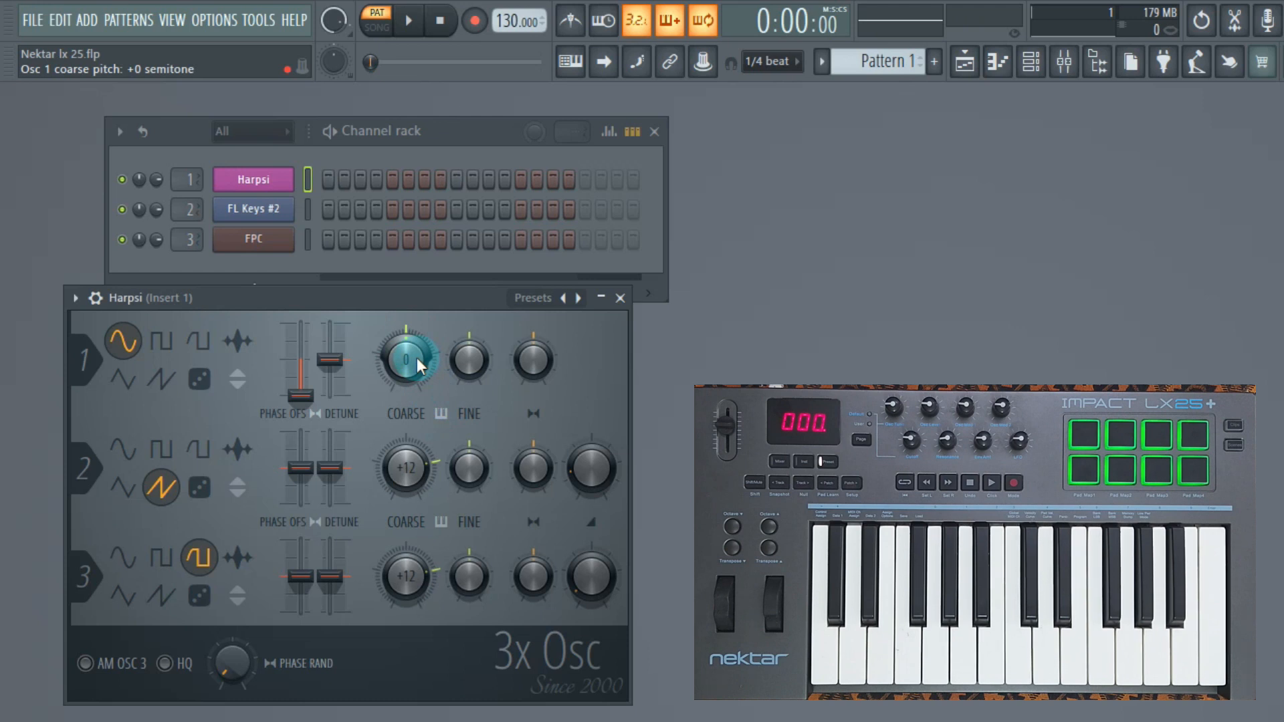
{"action": "right_click", "coordinate": [416, 358]}
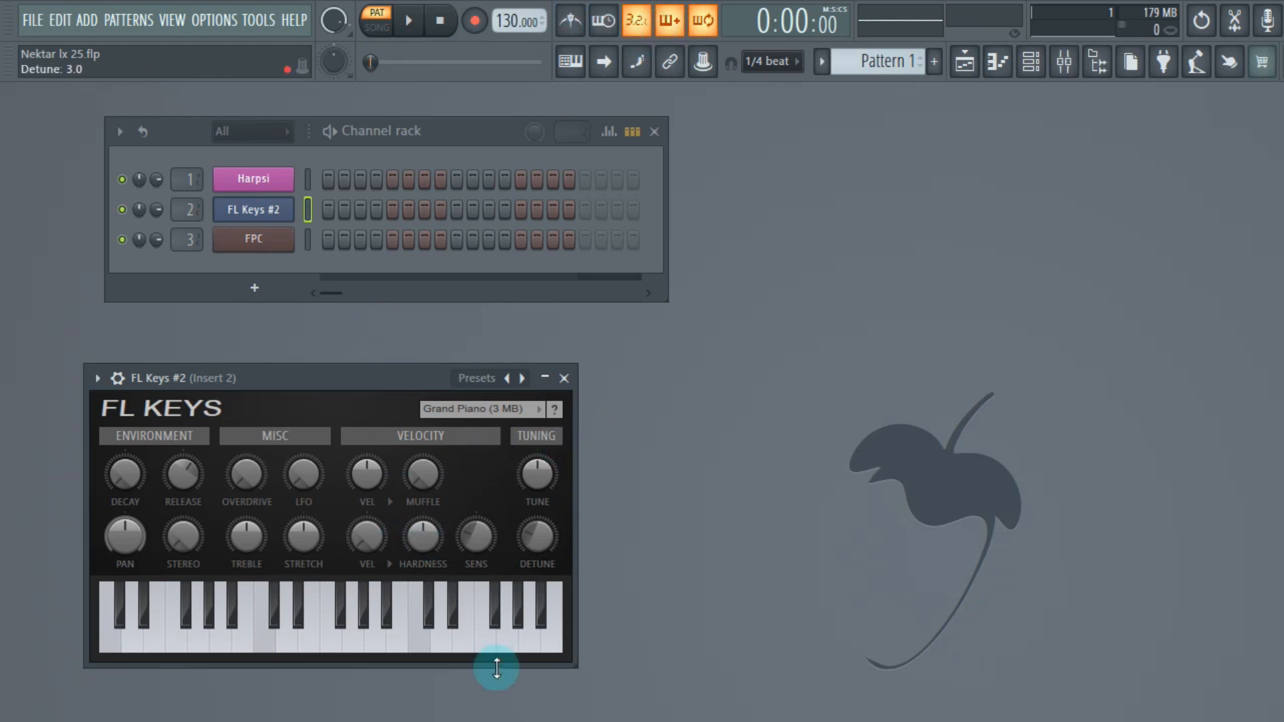
- Close the FL Keys #2 window, open the FPC instrument and move its window aside
{"action": "left_click", "coordinate": [564, 379]}
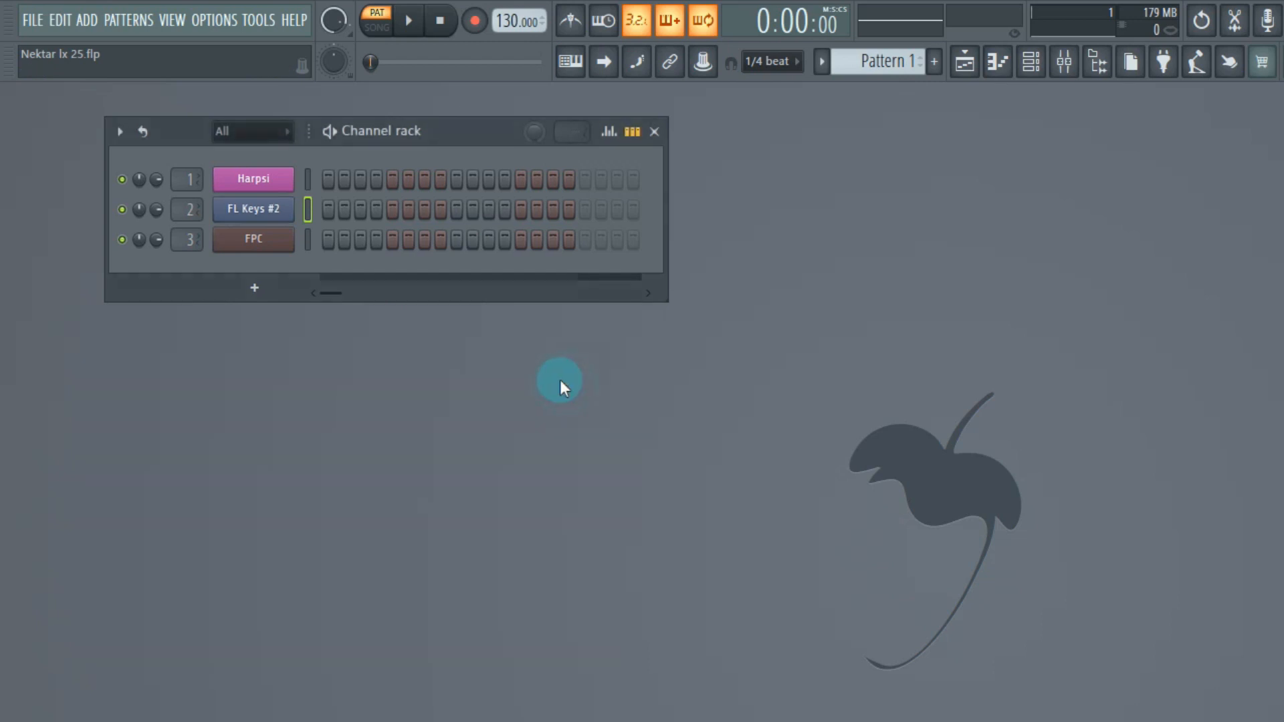
{"action": "left_click", "coordinate": [252, 242]}
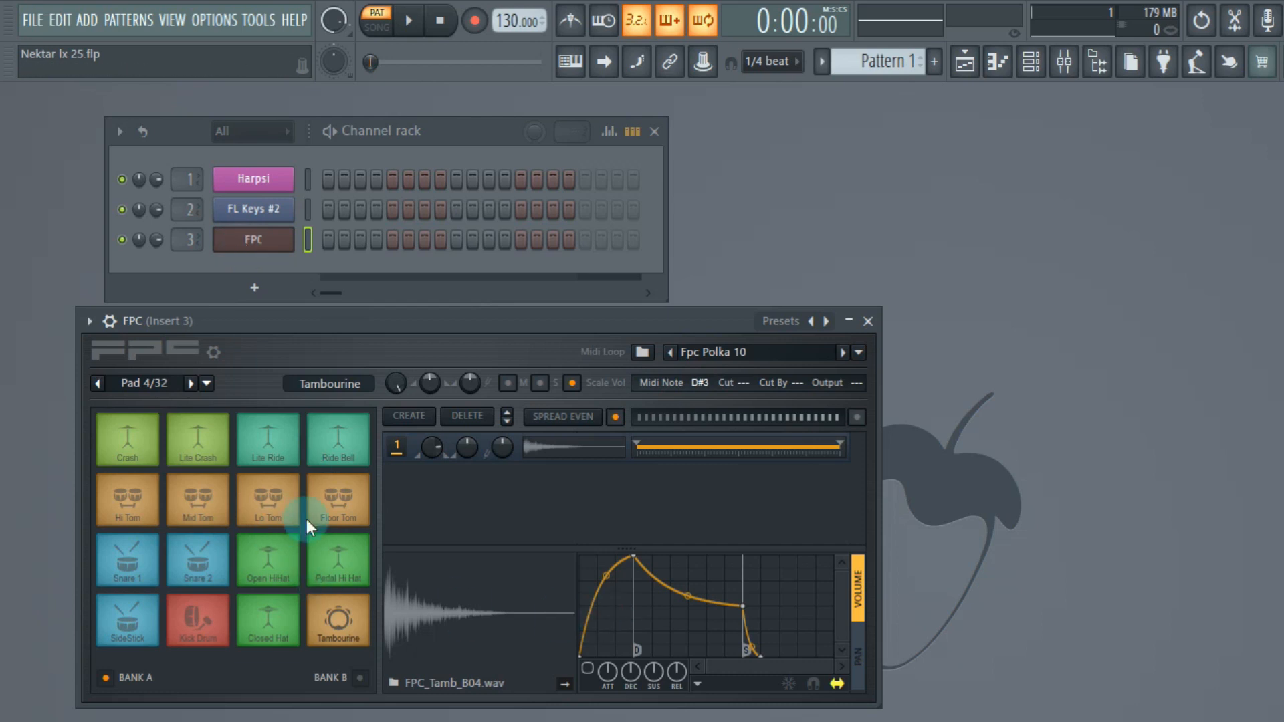
{"action": "left_click_drag", "start_coordinate": [377, 320], "coordinate": [499, 323]}
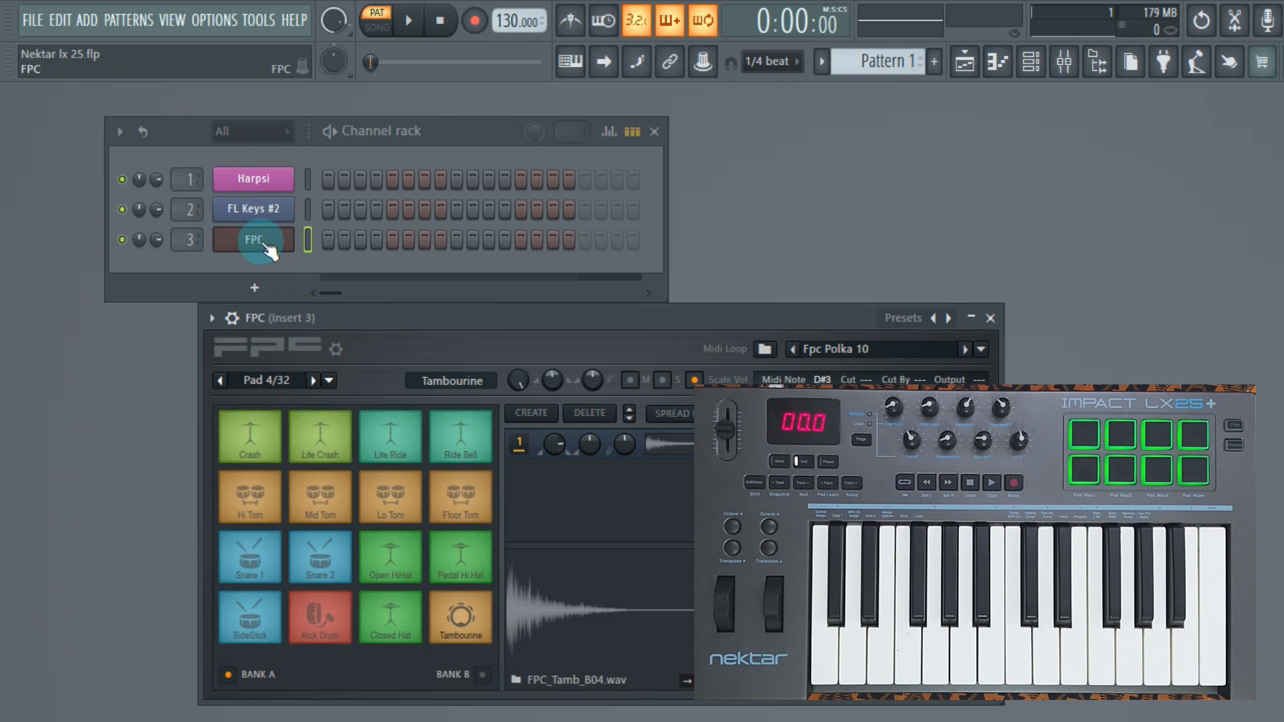
- Apply the default note layout to the FPC pads
{"action": "left_click", "coordinate": [328, 380]}
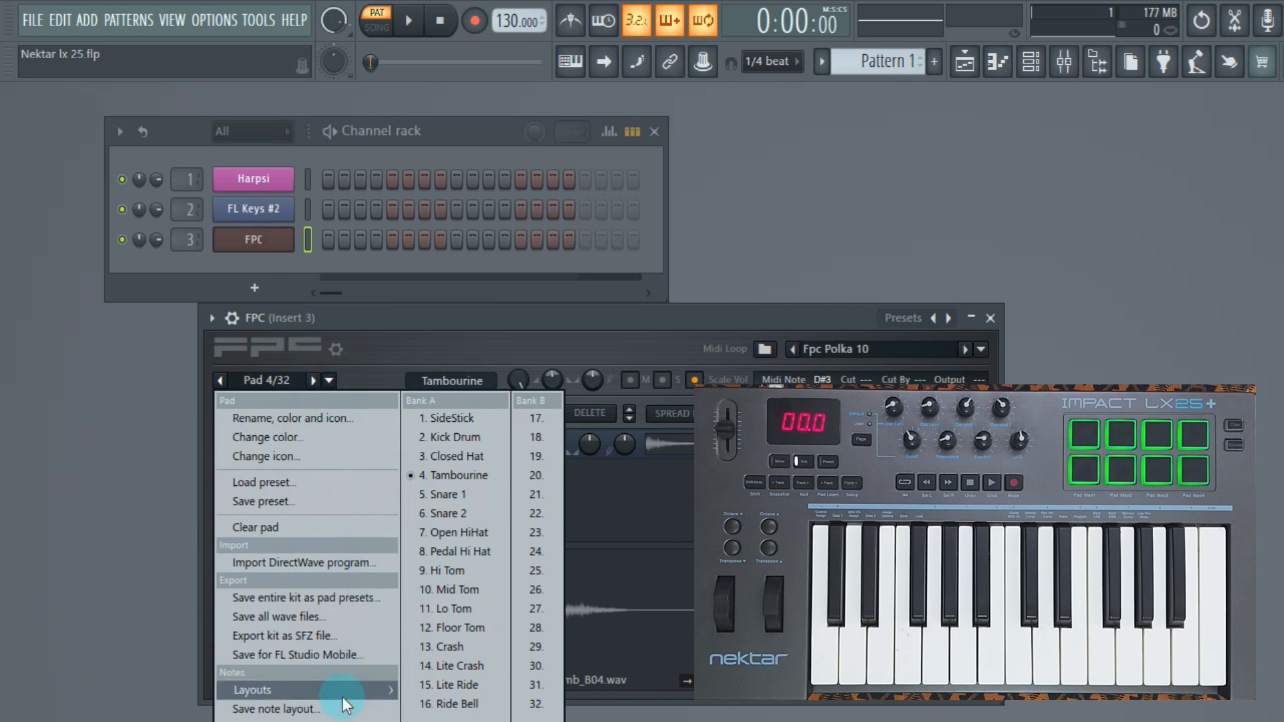
{"action": "mouse_move", "coordinate": [343, 697]}
{"action": "left_click", "coordinate": [443, 697]}
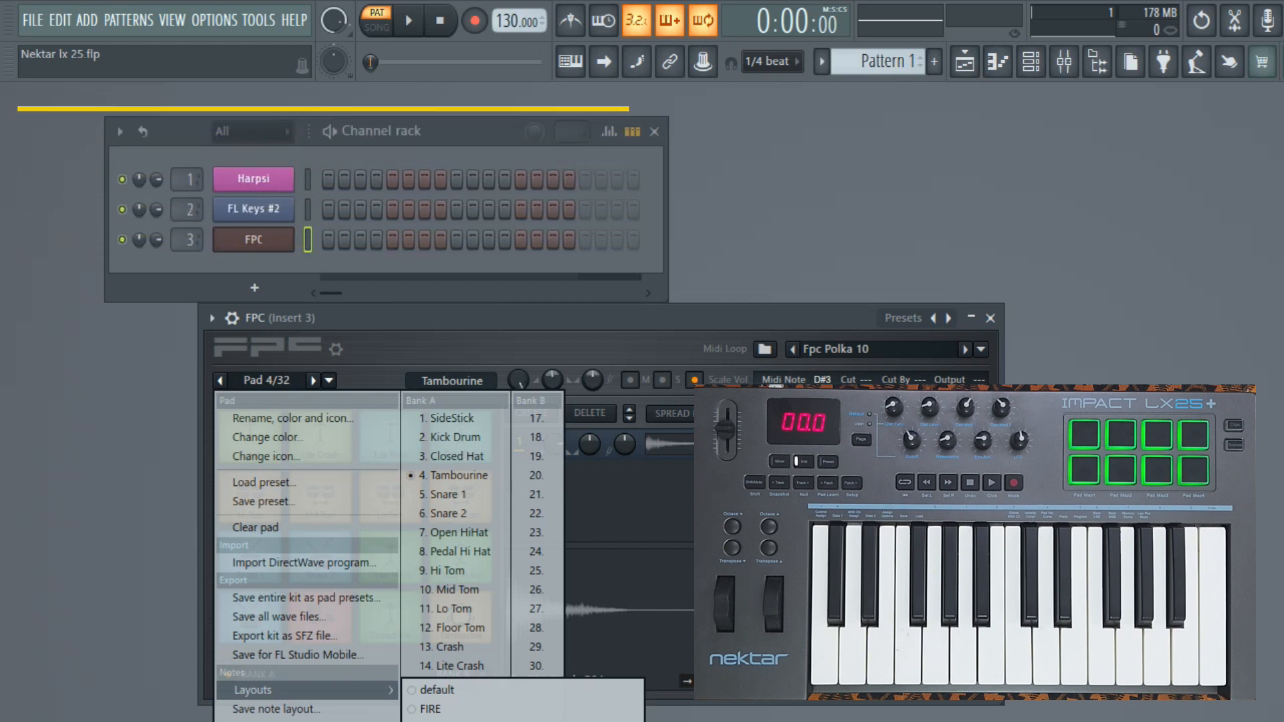
{"action": "left_click", "coordinate": [436, 690]}
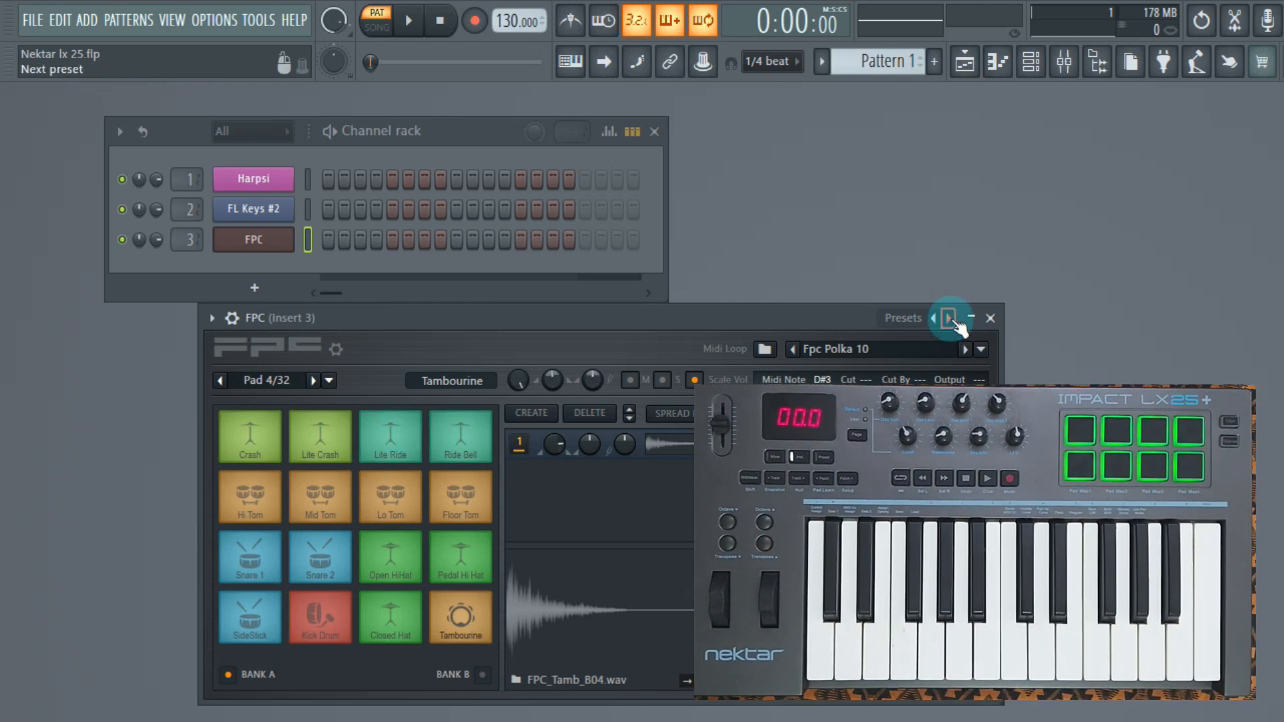
- Load the HQ Jazz Kit preset into FPC and close its window
{"action": "left_click", "coordinate": [211, 319]}
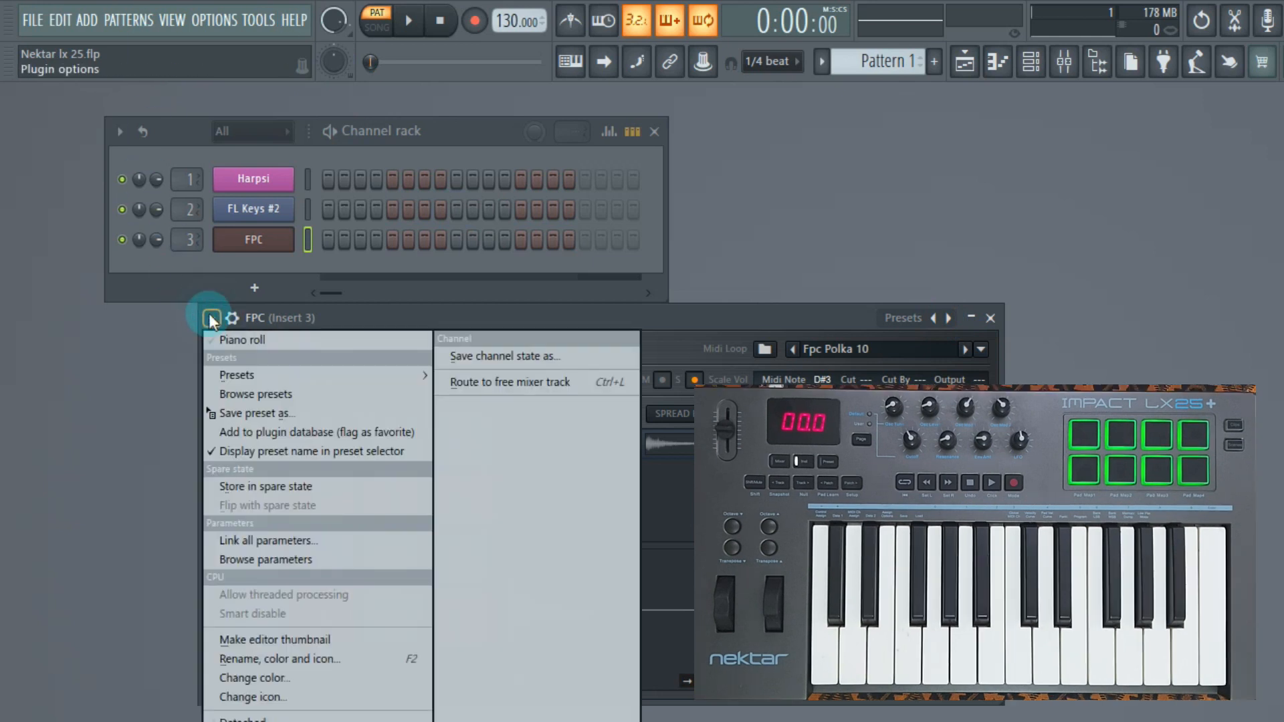
{"action": "left_click", "coordinate": [242, 378]}
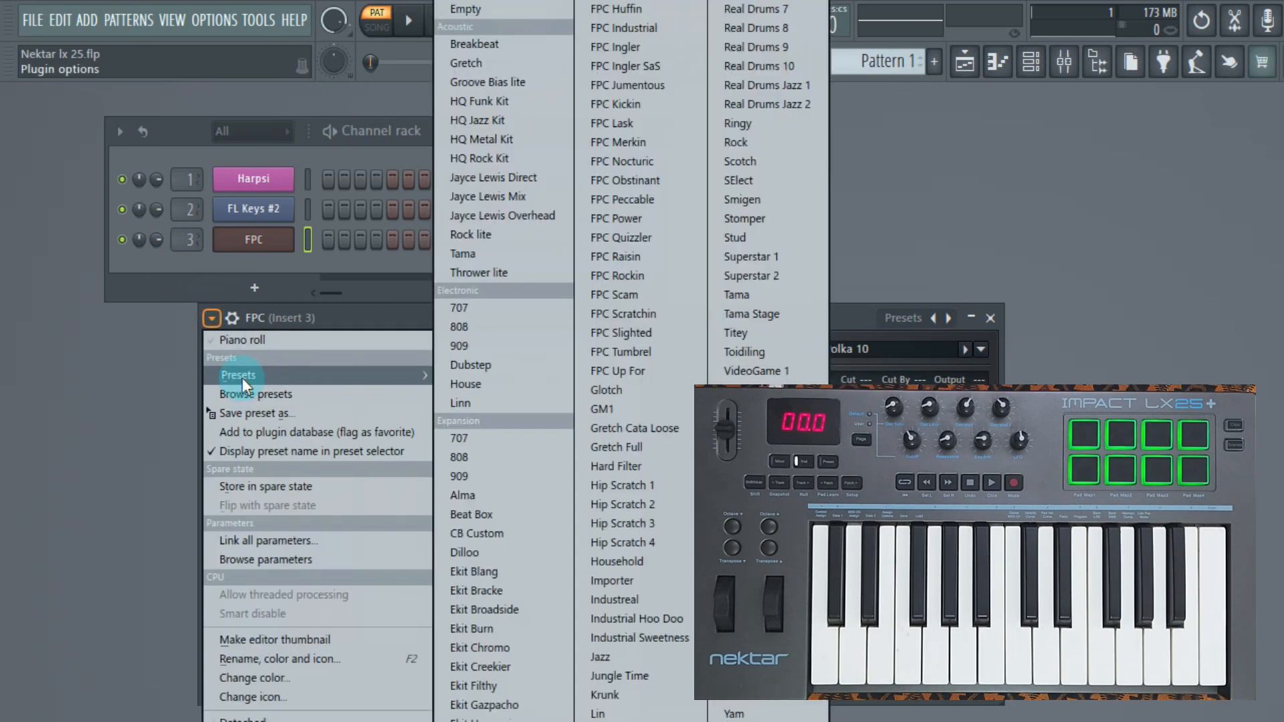
{"action": "left_click", "coordinate": [543, 250]}
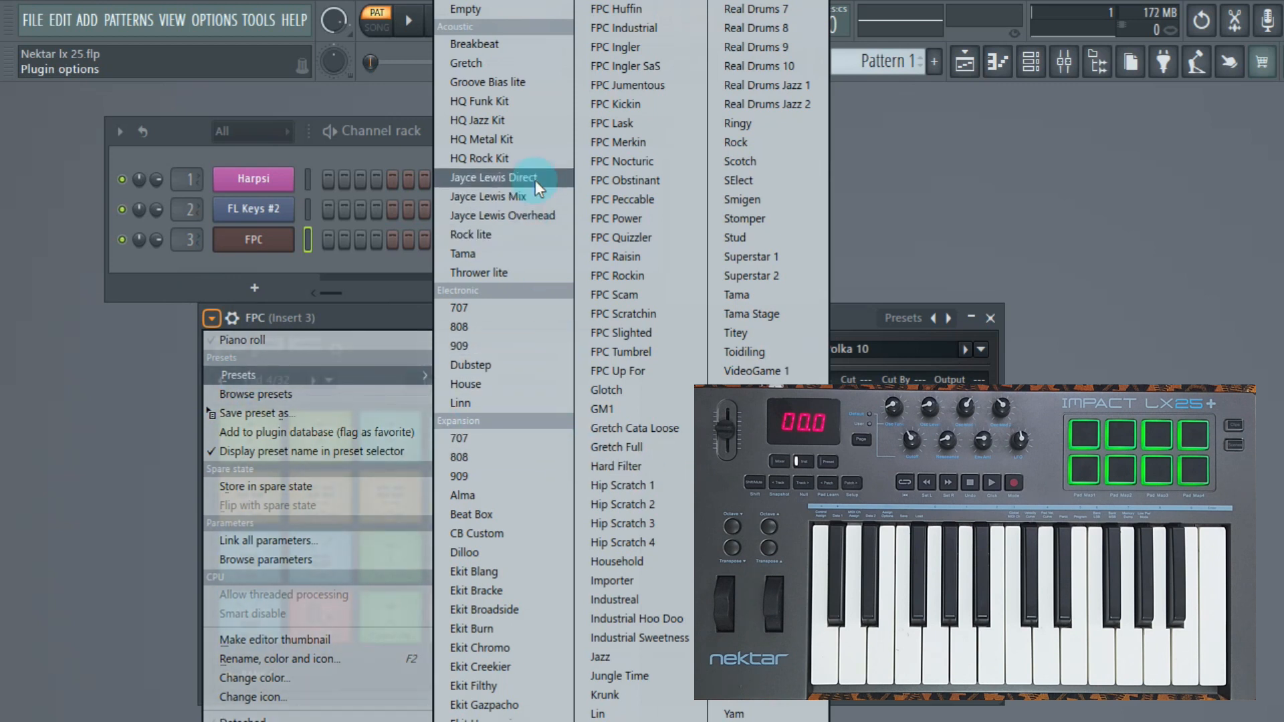
{"action": "left_click", "coordinate": [524, 120]}
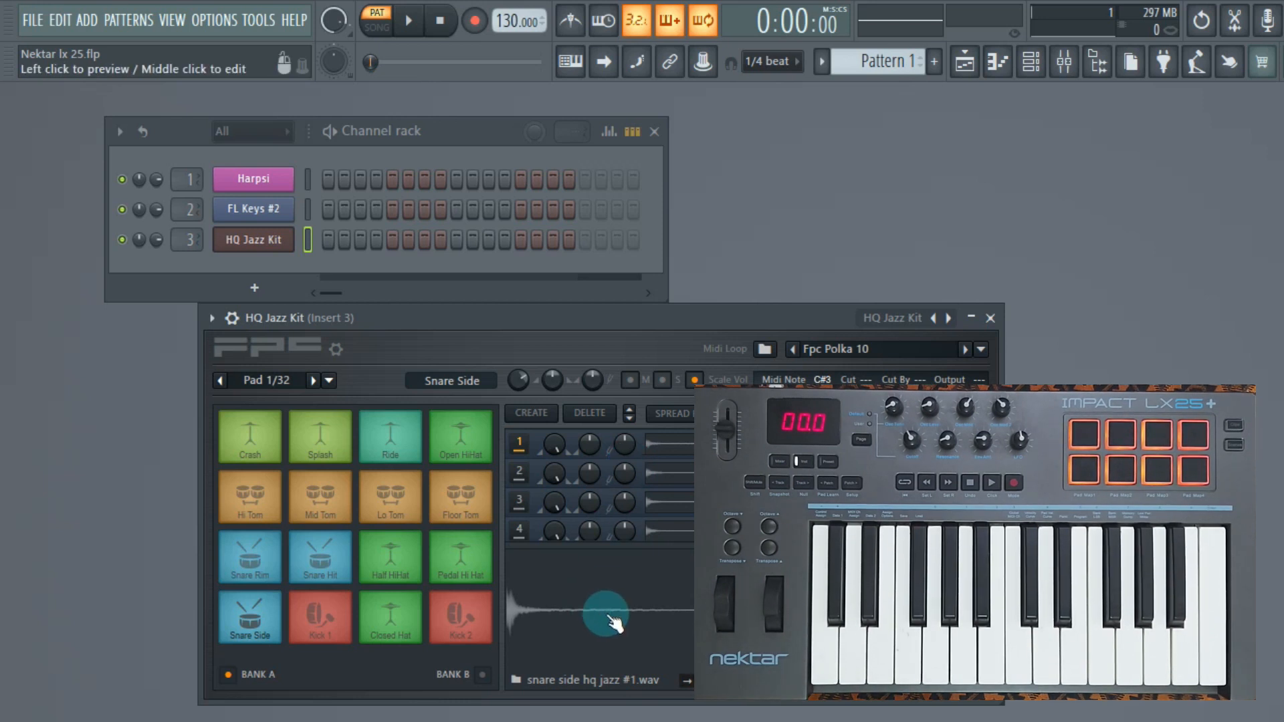
{"action": "left_click", "coordinate": [990, 319]}
- Open the HQ Jazz Kit channel's piano roll, move its window up and audition the Kick 2 and Snare Hit sounds
{"action": "right_click", "coordinate": [252, 240]}
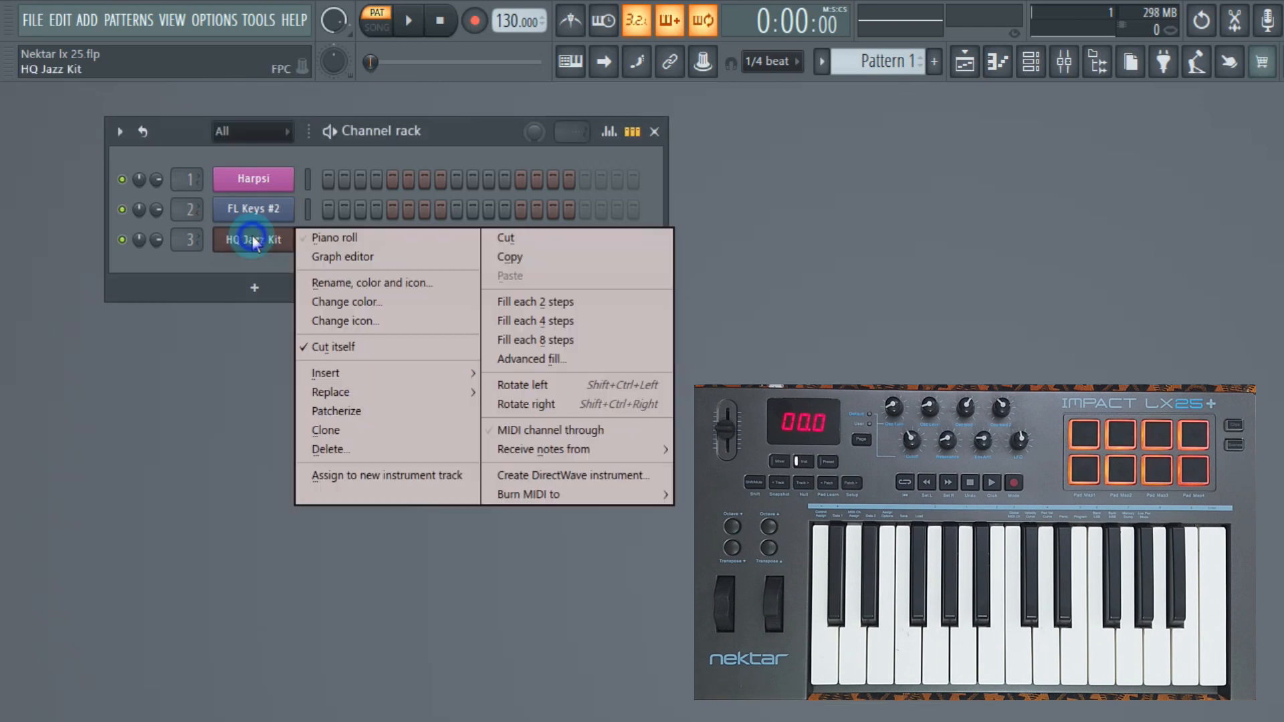
{"action": "left_click", "coordinate": [340, 240]}
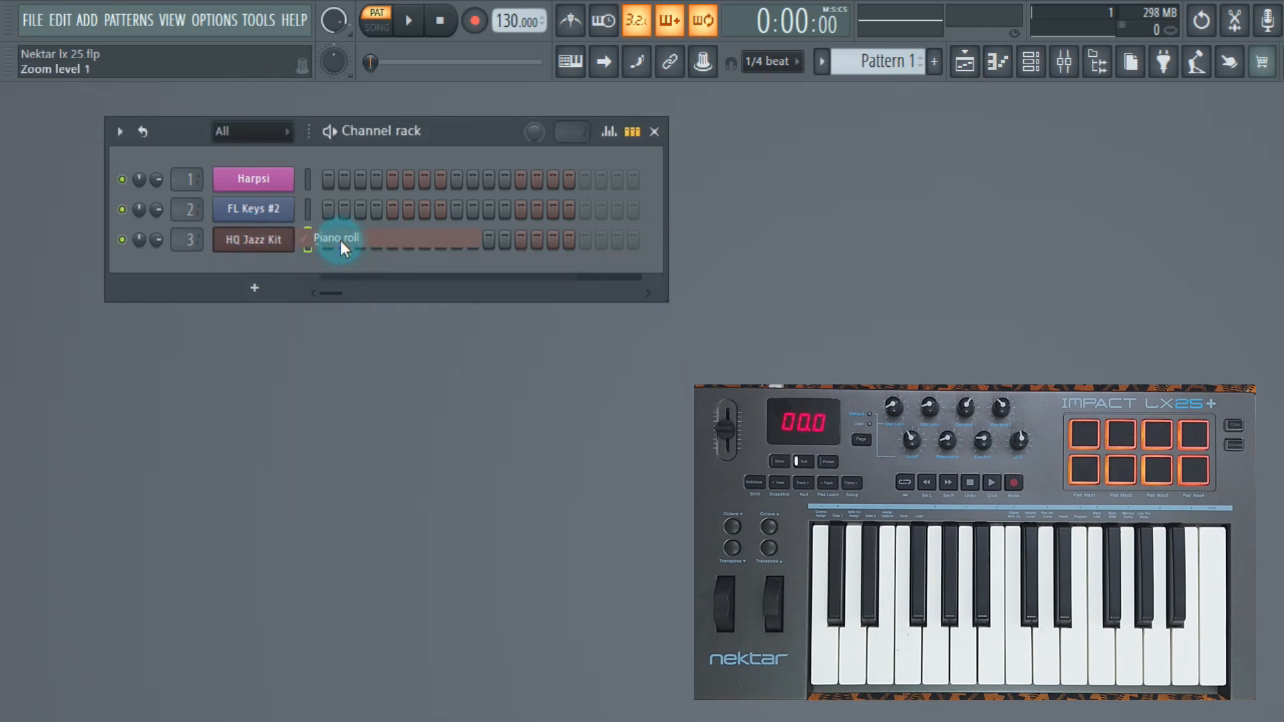
{"action": "left_click_drag", "start_coordinate": [762, 508], "coordinate": [652, 115]}
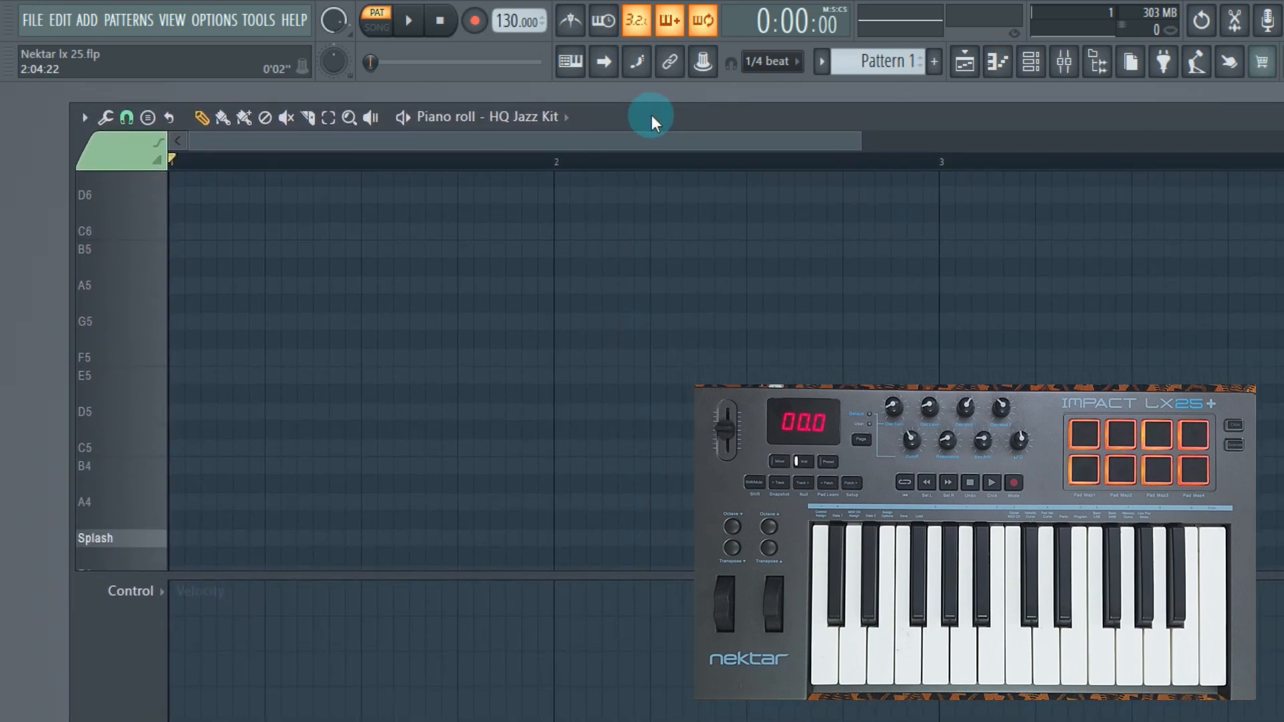
{"action": "scroll", "coordinate": [629, 395], "scroll_direction": "down", "scroll_amount": 6}
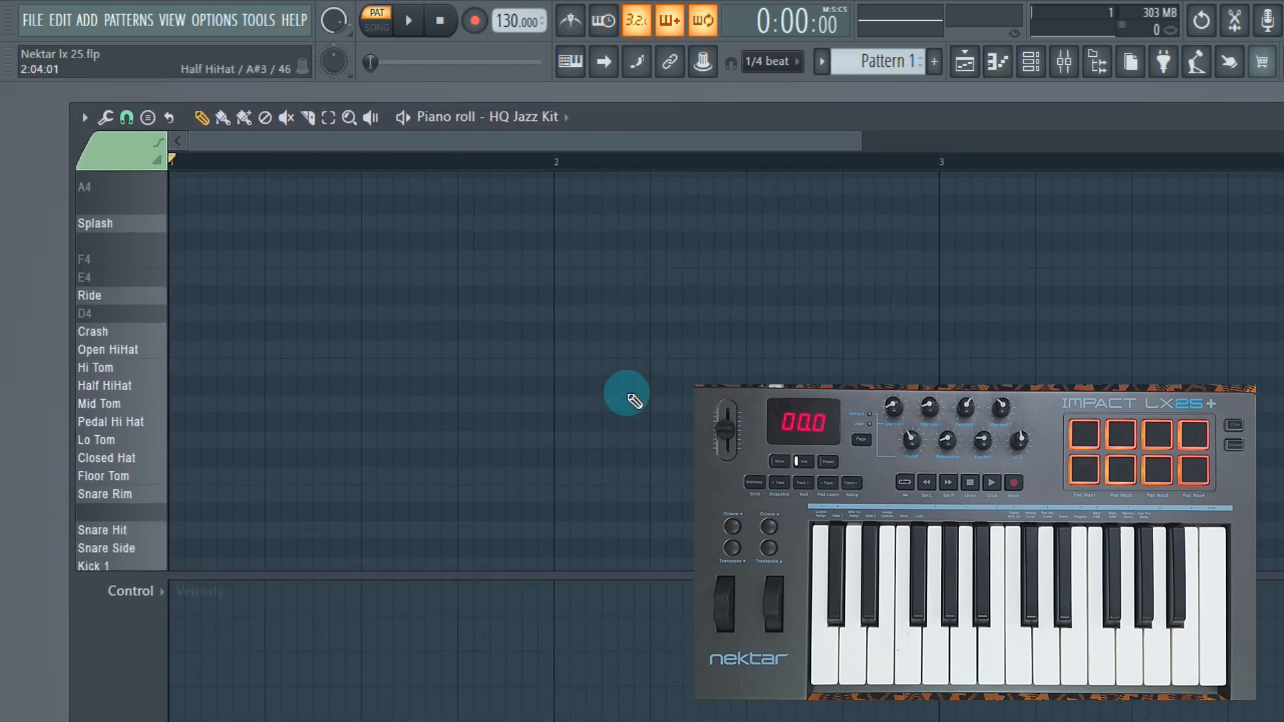
{"action": "scroll", "coordinate": [628, 395], "scroll_direction": "down", "scroll_amount": 1}
{"action": "scroll", "coordinate": [628, 395], "scroll_direction": "up", "scroll_amount": 1}
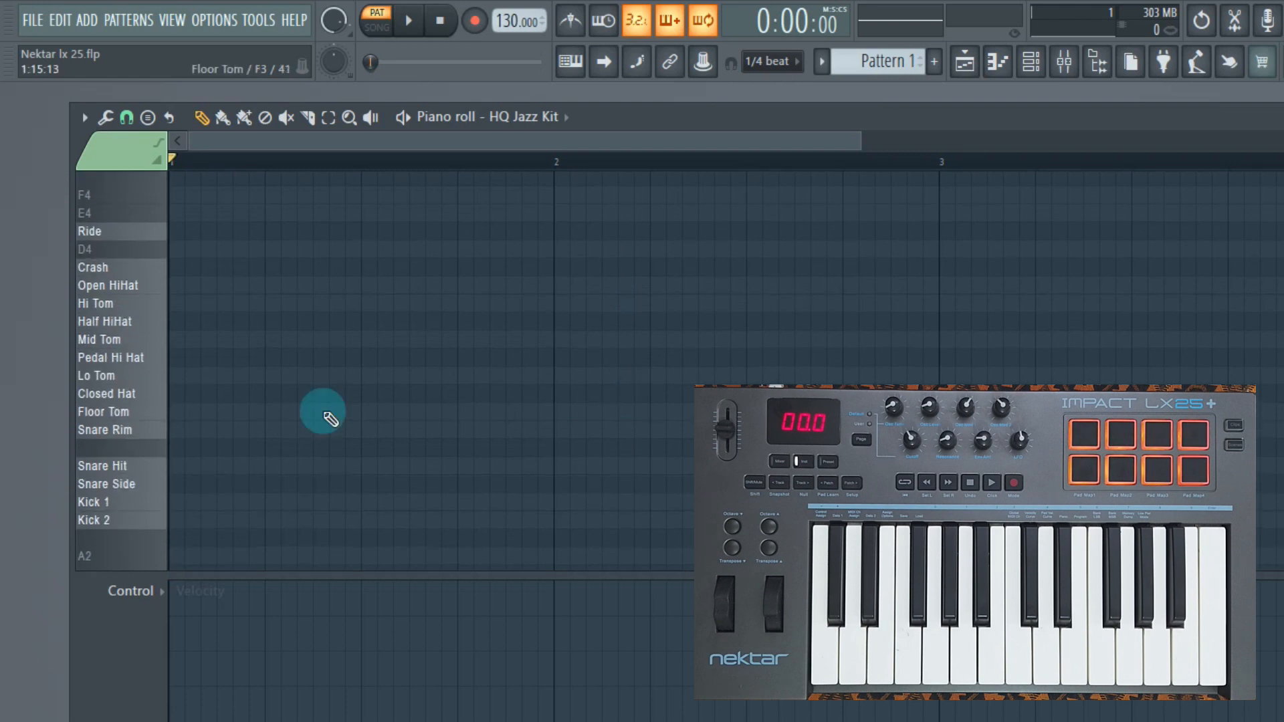
{"action": "left_click", "coordinate": [157, 521]}
{"action": "left_click", "coordinate": [152, 471]}
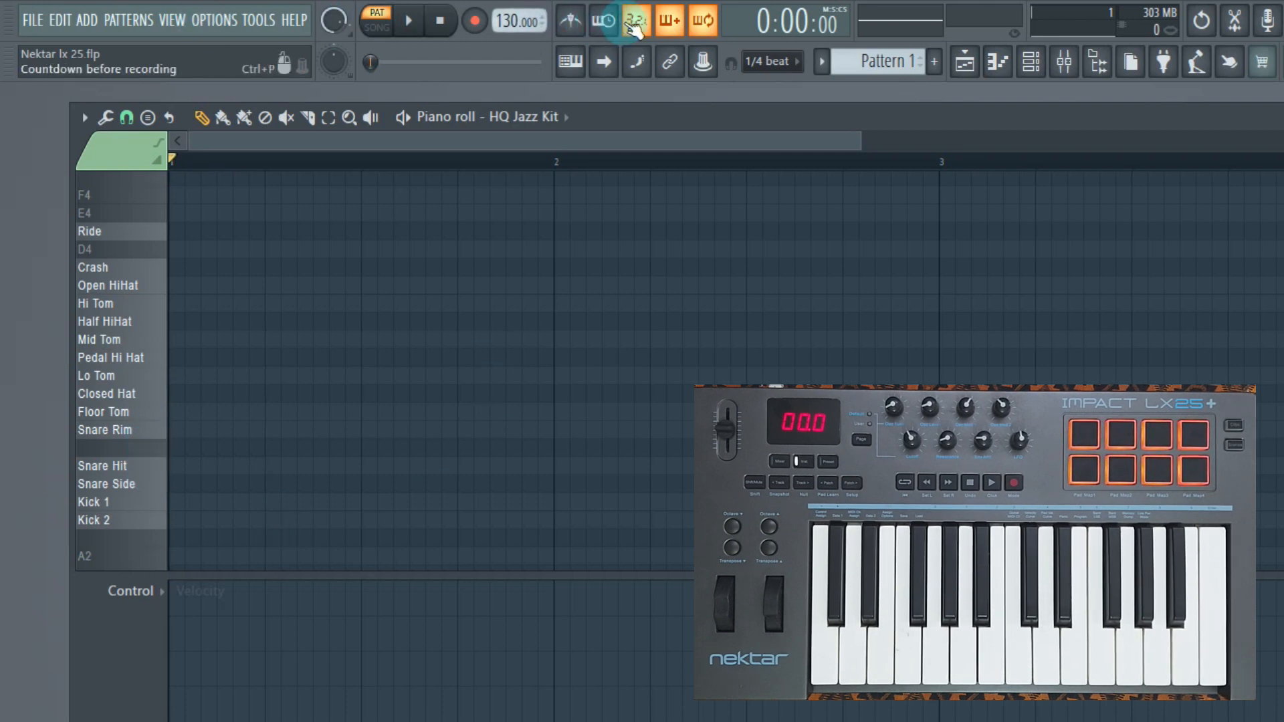
{"action": "left_click", "coordinate": [606, 27]}
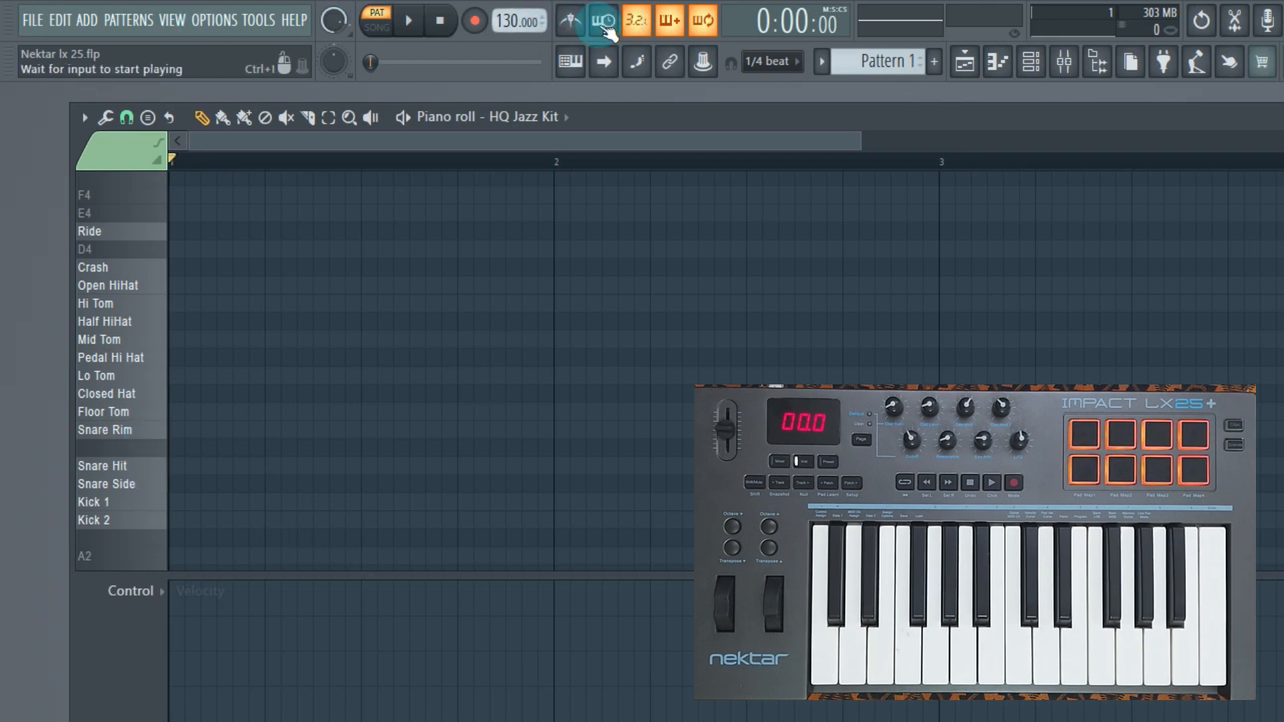
{"action": "left_click", "coordinate": [640, 24]}
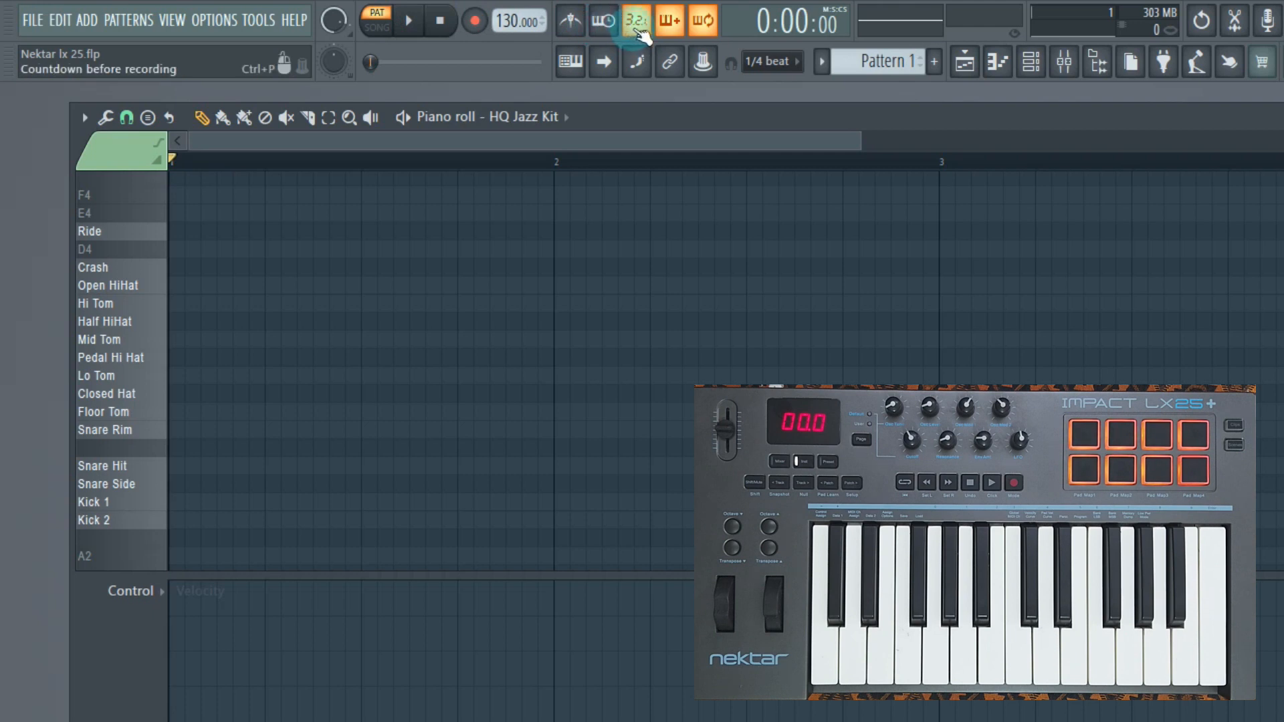
{"action": "left_click", "coordinate": [677, 23]}
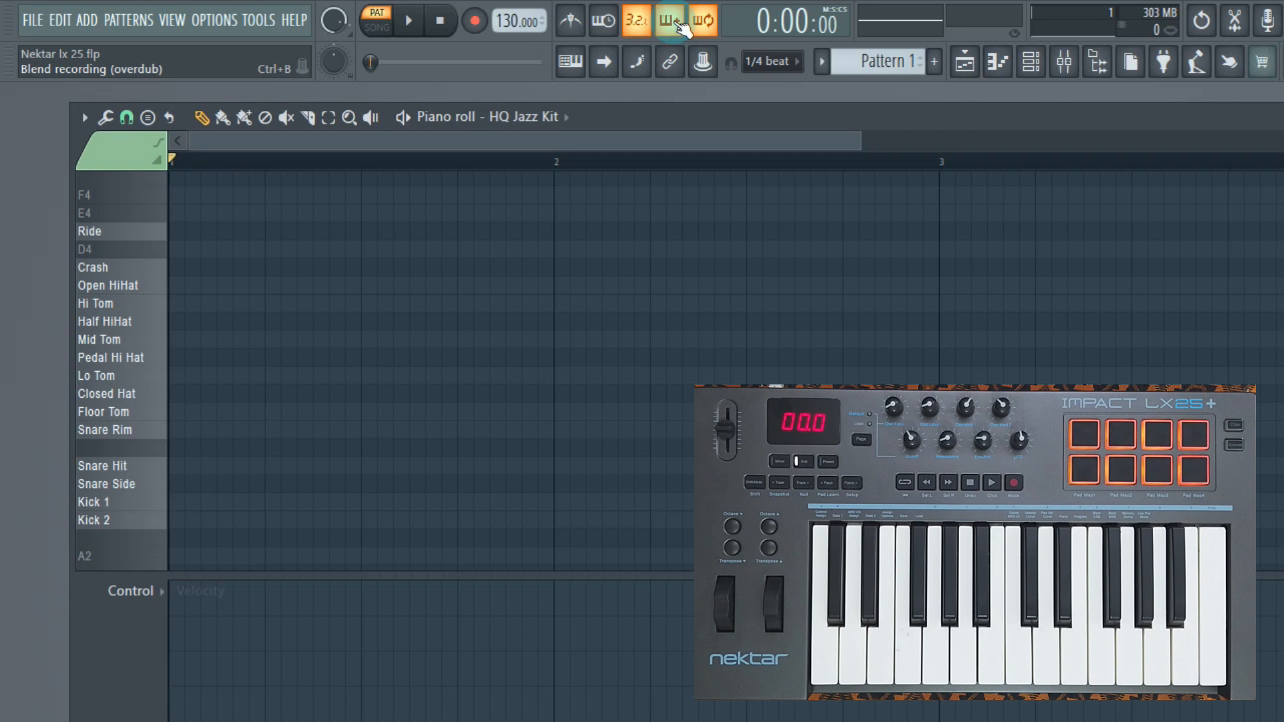
{"action": "left_click", "coordinate": [710, 23]}
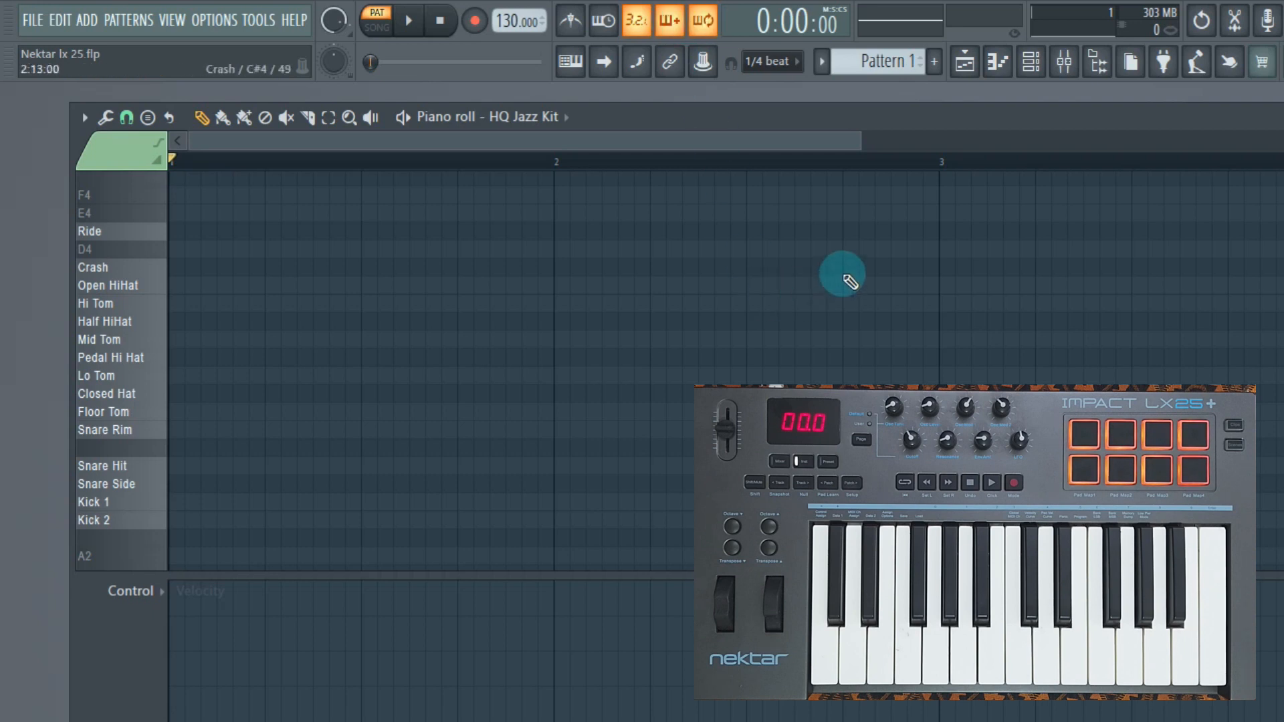
- Select bars 1 to 4 on the piano roll timeline and set the project tempo to 82 BPM
{"action": "left_click_drag", "start_coordinate": [862, 141], "coordinate": [1184, 149]}
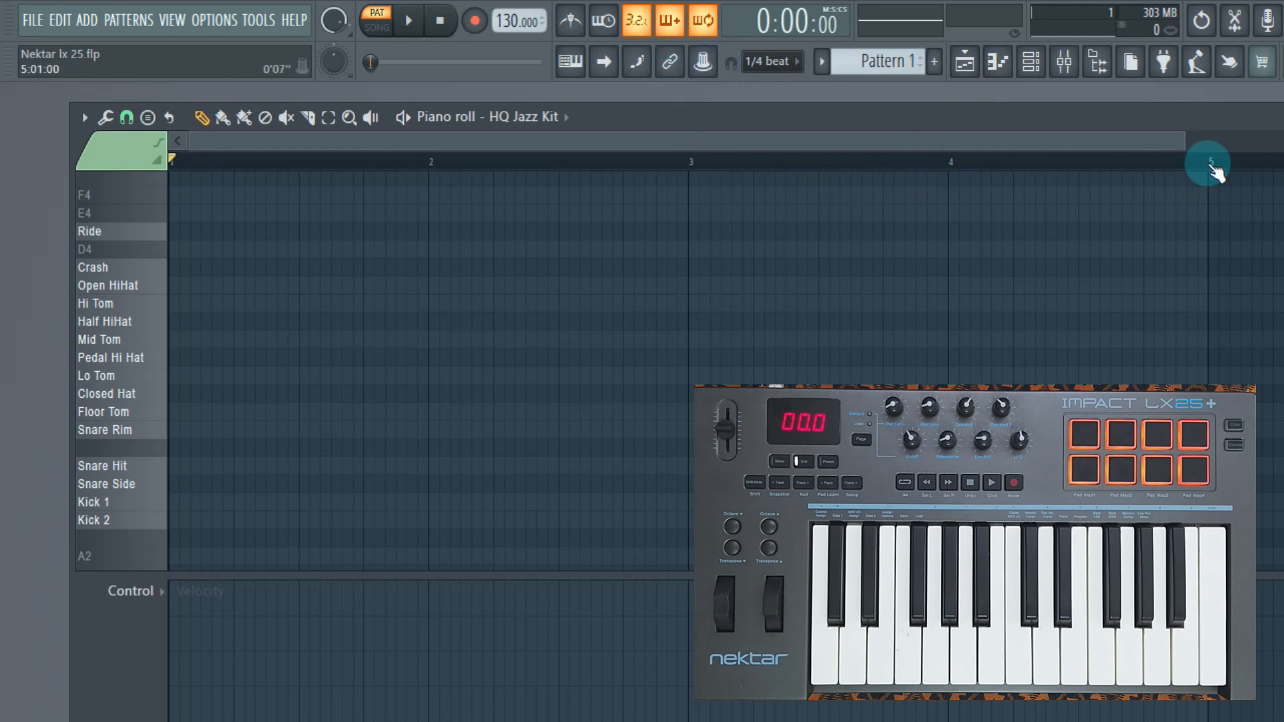
{"action": "left_click_drag", "start_coordinate": [1207, 166], "coordinate": [149, 172]}
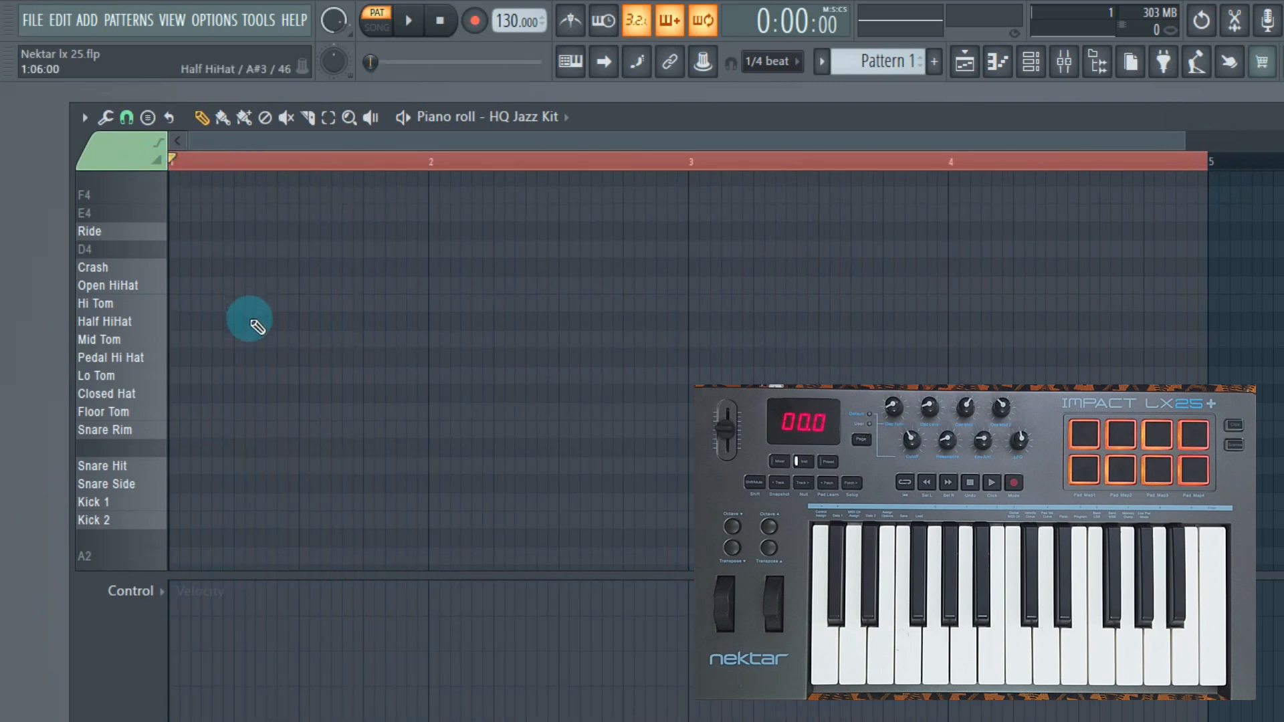
{"action": "left_click", "coordinate": [642, 30]}
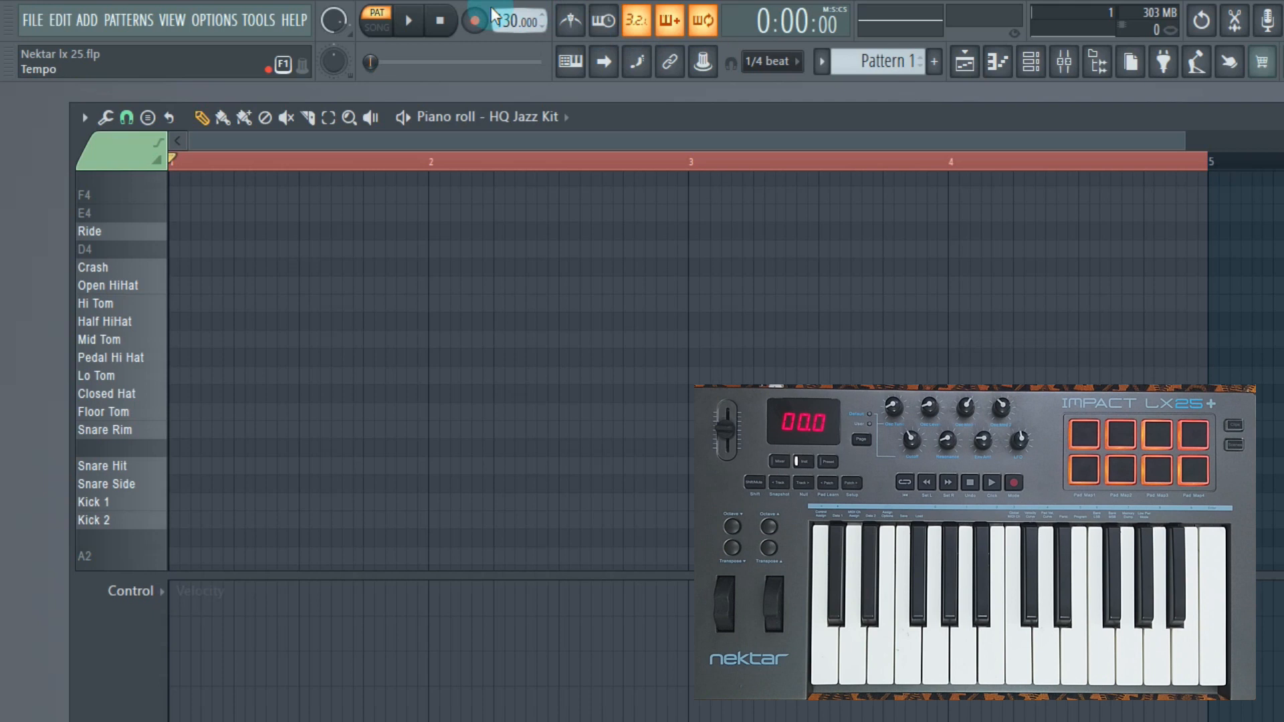
{"action": "scroll", "coordinate": [509, 27], "scroll_direction": "down", "scroll_amount": 1}
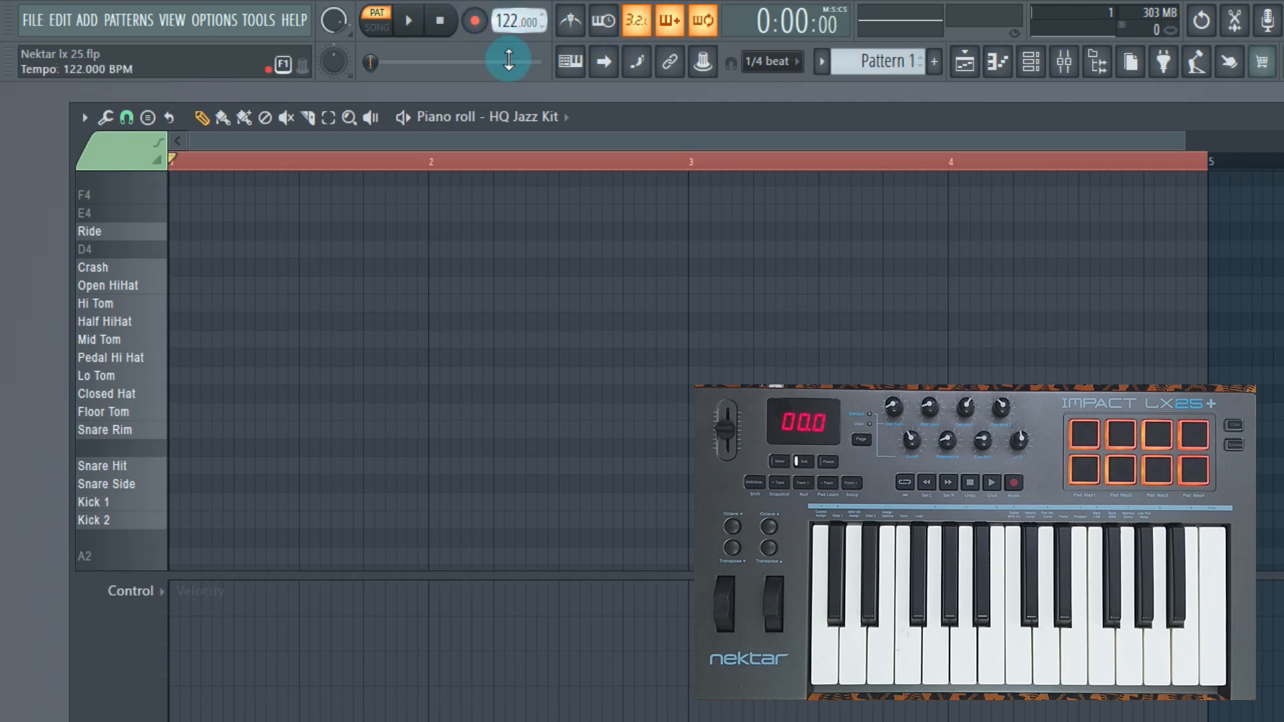
{"action": "left_click_drag", "start_coordinate": [508, 73], "coordinate": [511, 21]}
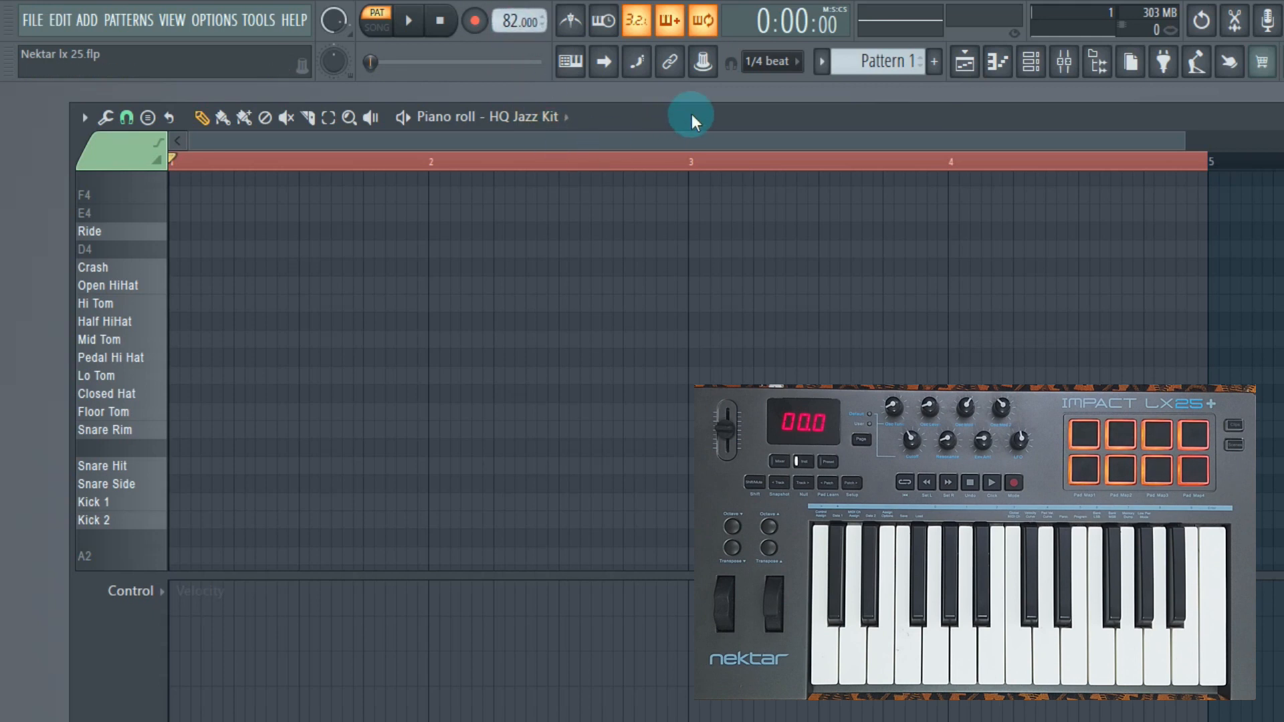
- Turn on the metronome and listen to it in a short playback of the empty pattern
{"action": "left_click", "coordinate": [572, 22]}
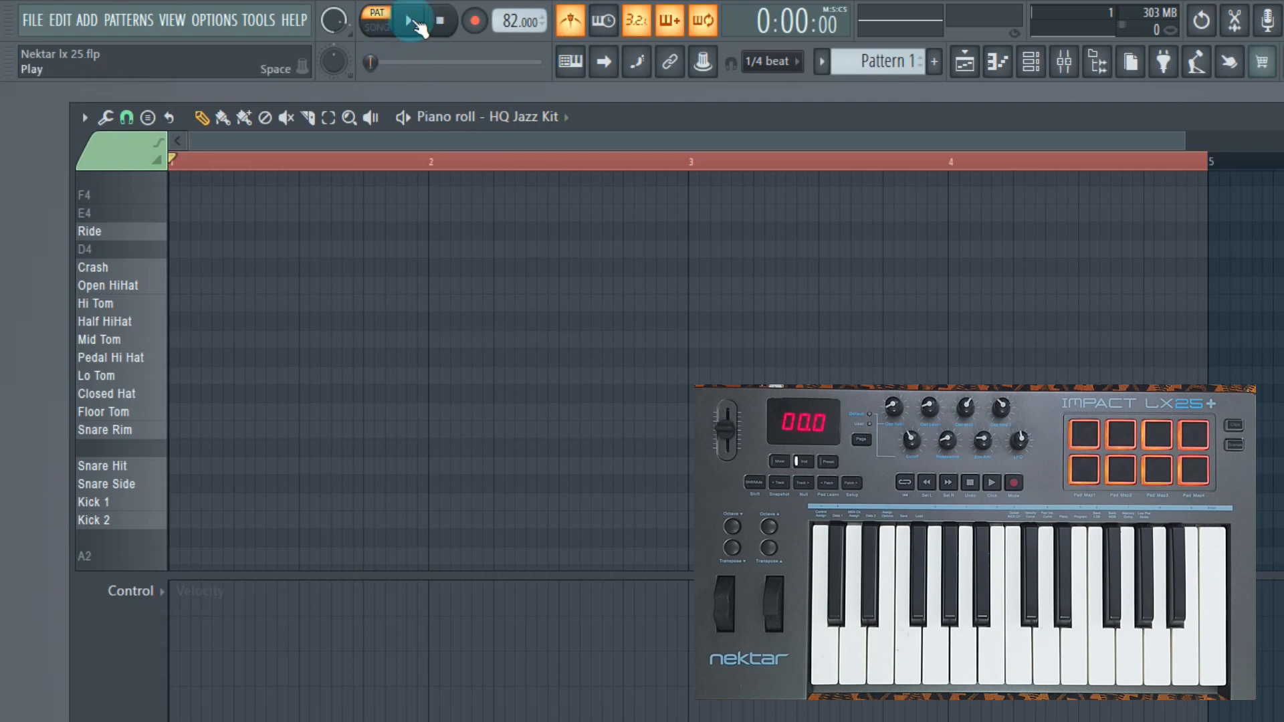
{"action": "left_click", "coordinate": [413, 22]}
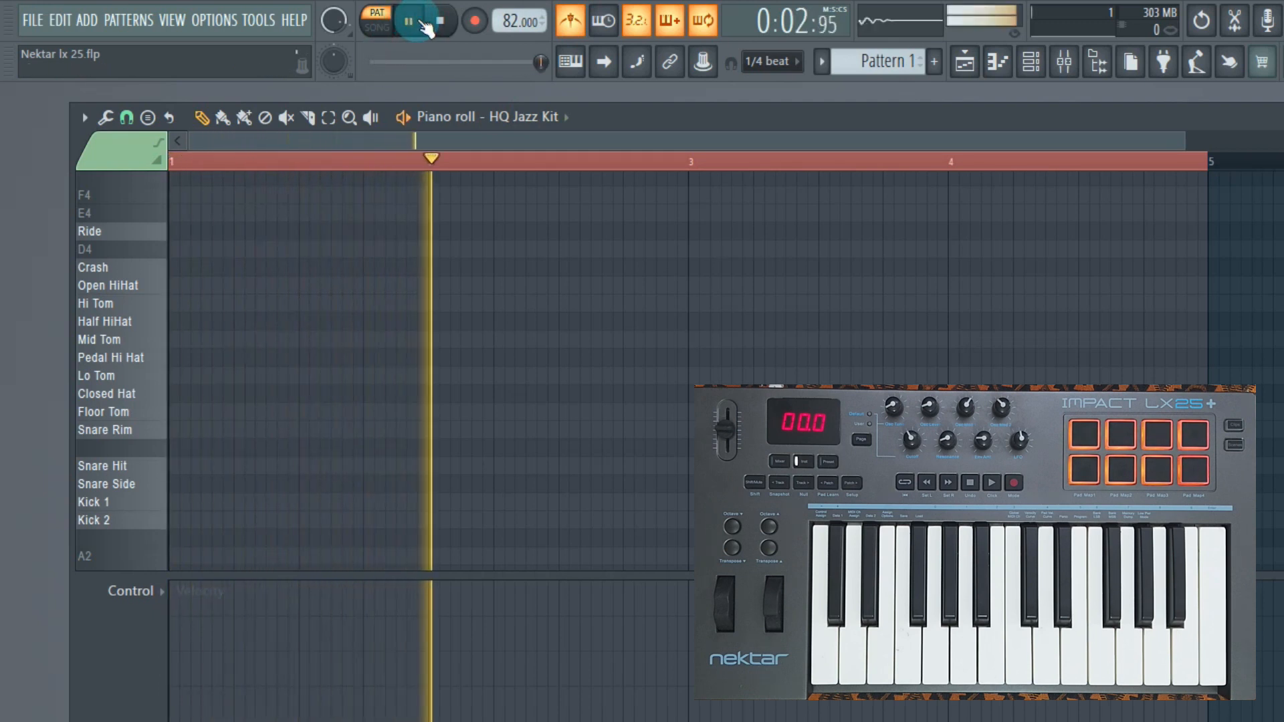
{"action": "left_click", "coordinate": [425, 25]}
{"action": "left_click", "coordinate": [447, 22]}
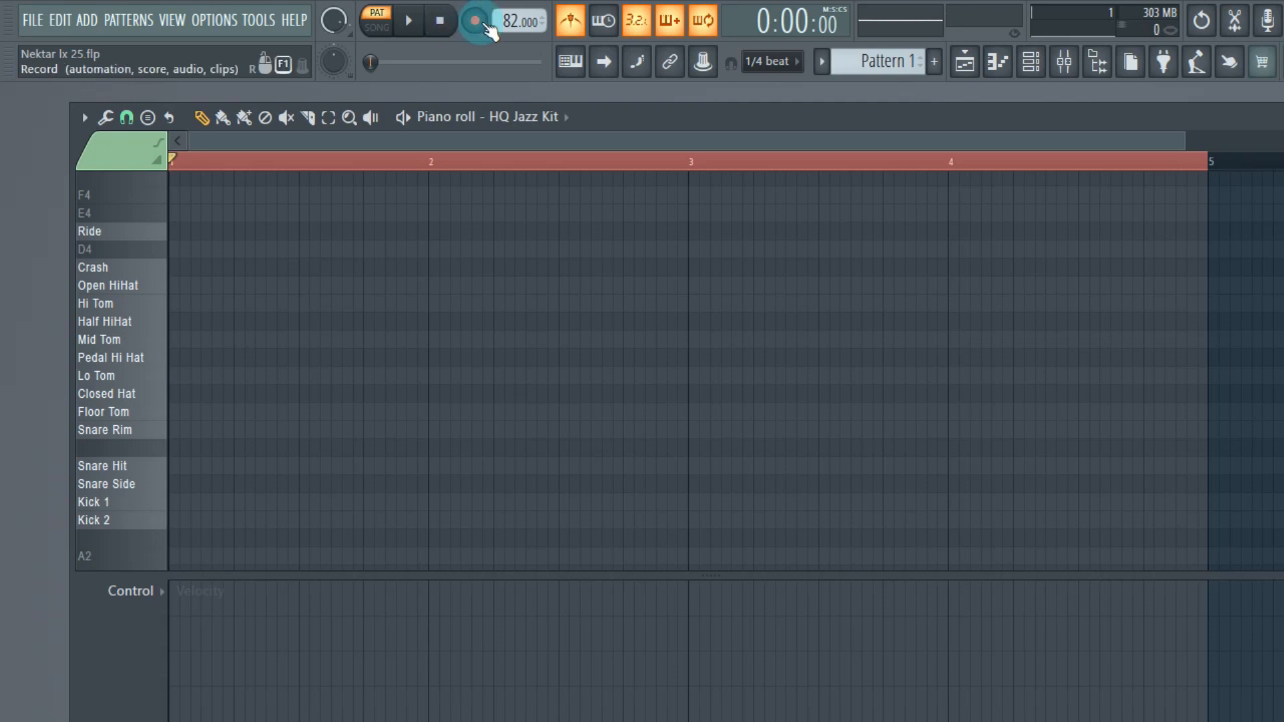
- Record a drum beat with Half HiHat, Mid Tom and Open HiHat notes from the keyboard, and play it back
{"action": "left_click", "coordinate": [476, 24]}
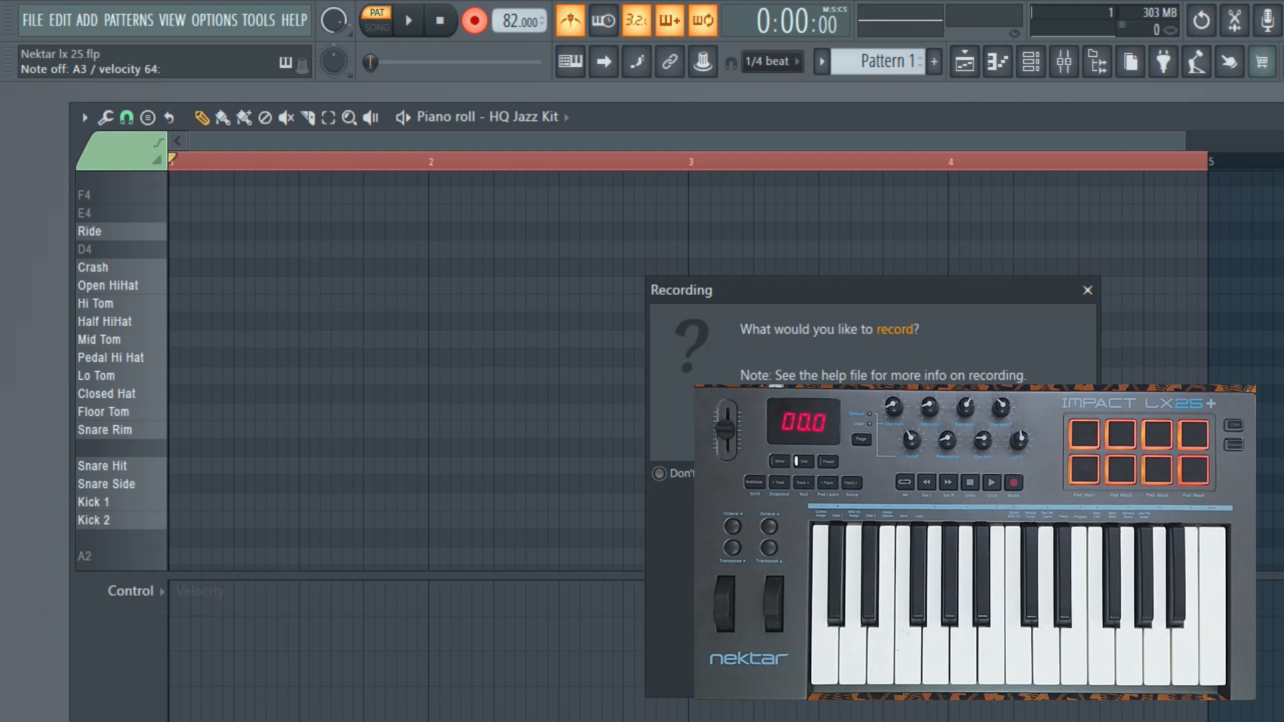
{"action": "left_click", "coordinate": [880, 631]}
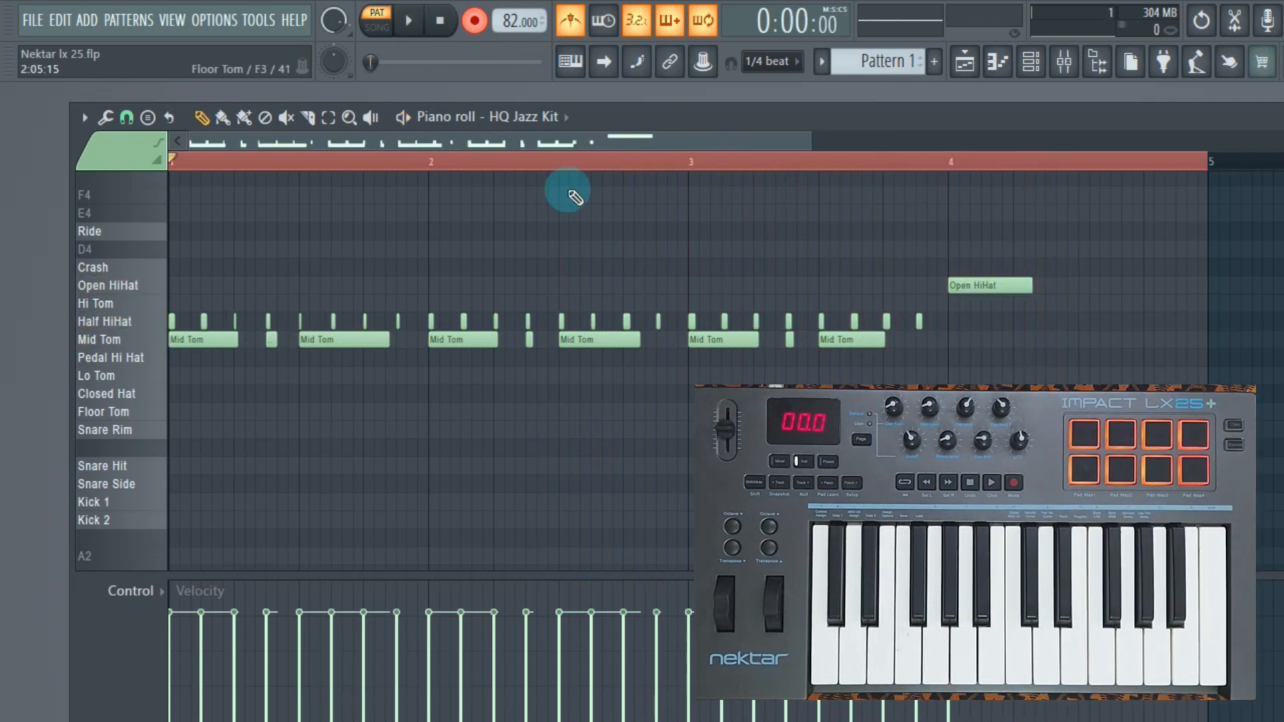
{"action": "left_click", "coordinate": [411, 22]}
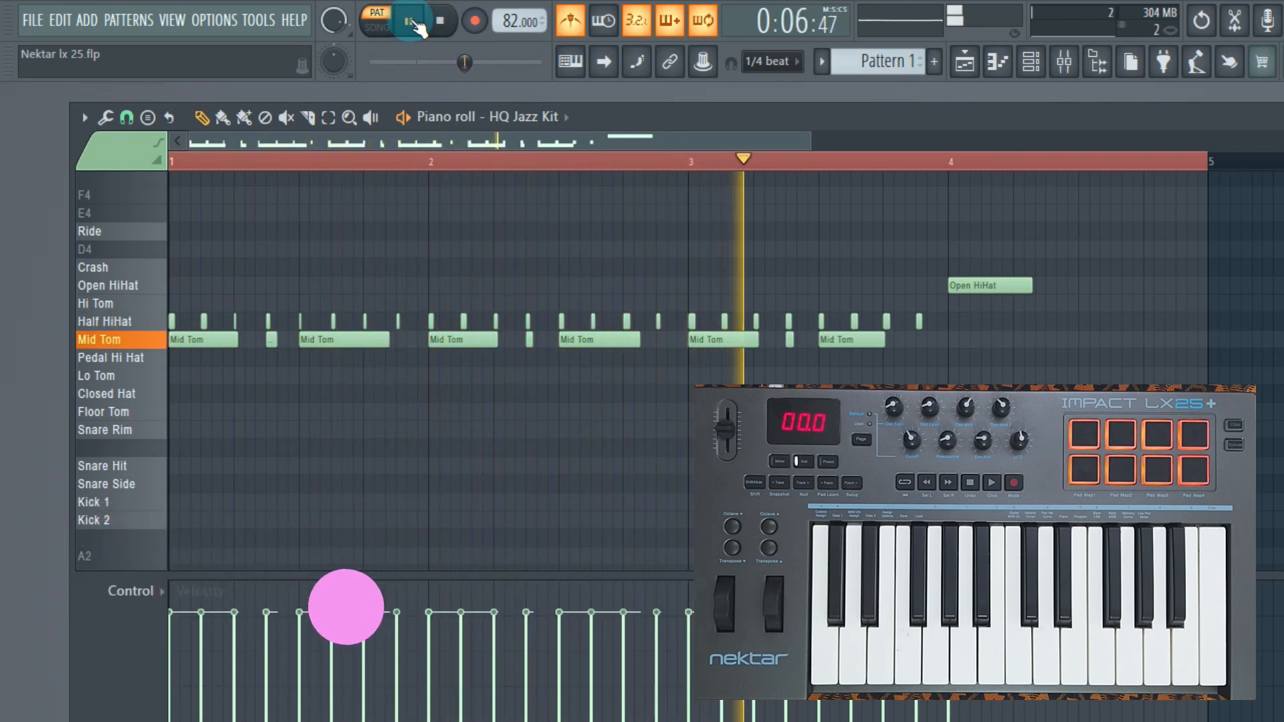
{"action": "left_click", "coordinate": [409, 20]}
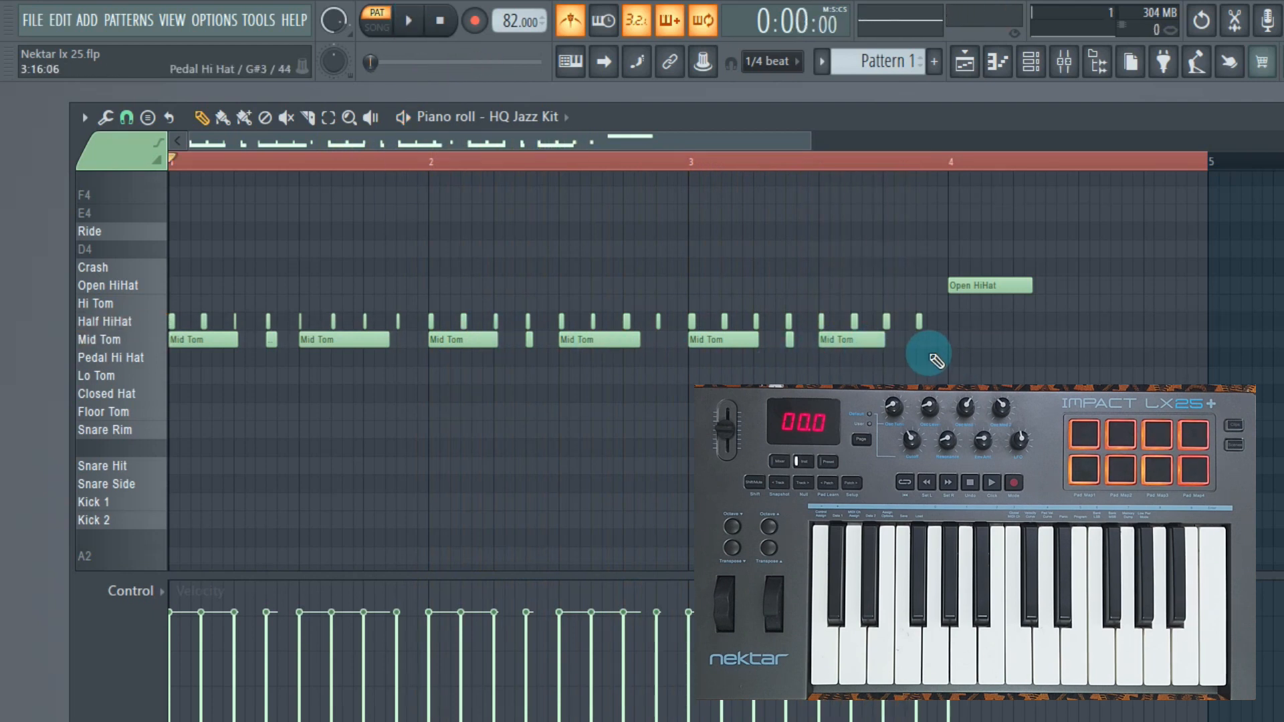
- Move all the recorded Mid Tom notes to the Kick 2 row and play the pattern
{"action": "left_click_drag", "start_coordinate": [912, 349], "coordinate": [188, 535]}
{"action": "key", "text": "space"}
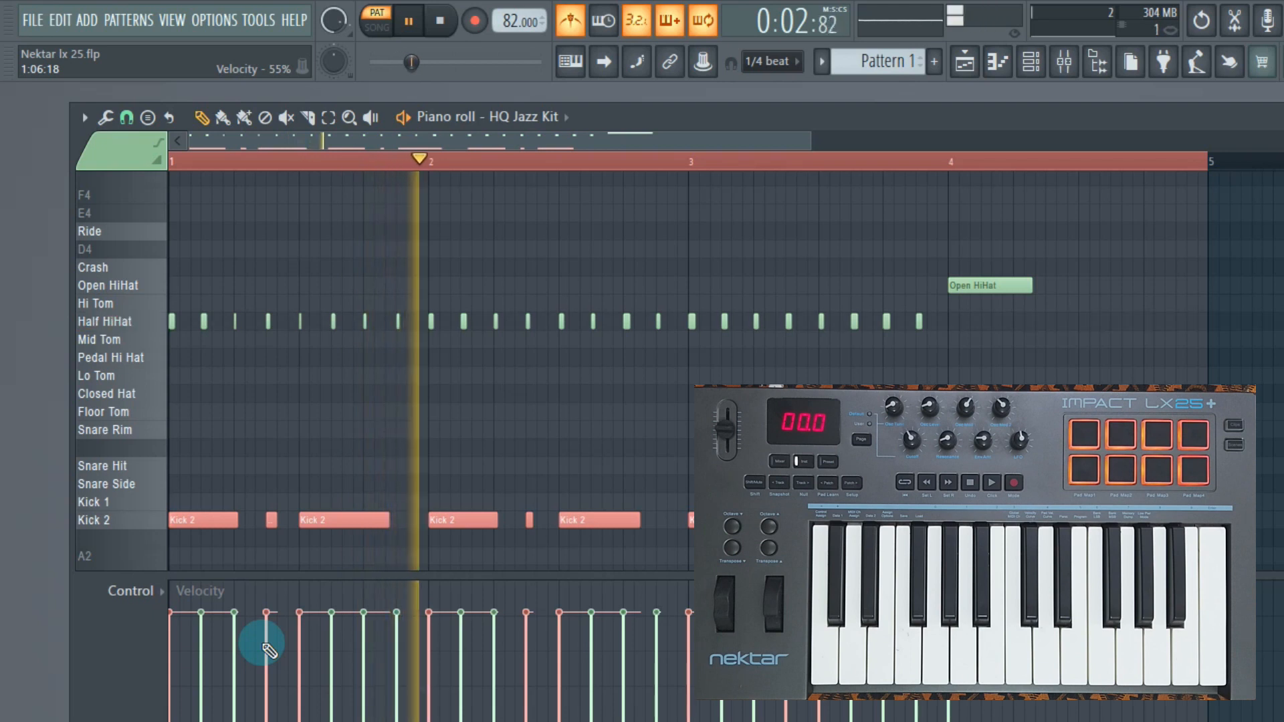
{"action": "key", "text": "space"}
- Move the selected Kick 2 notes to the Snare Side row and listen to the pattern
{"action": "left_click_drag", "start_coordinate": [199, 521], "coordinate": [195, 483]}
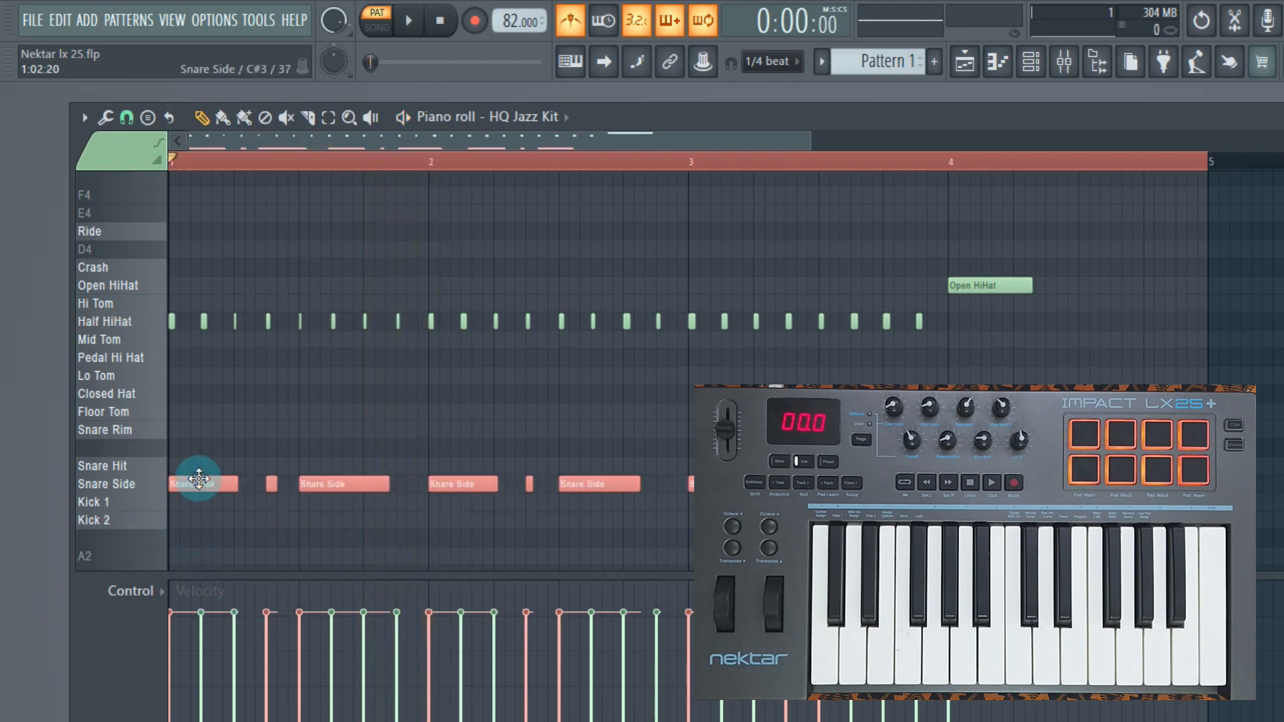
{"action": "key", "text": "space"}
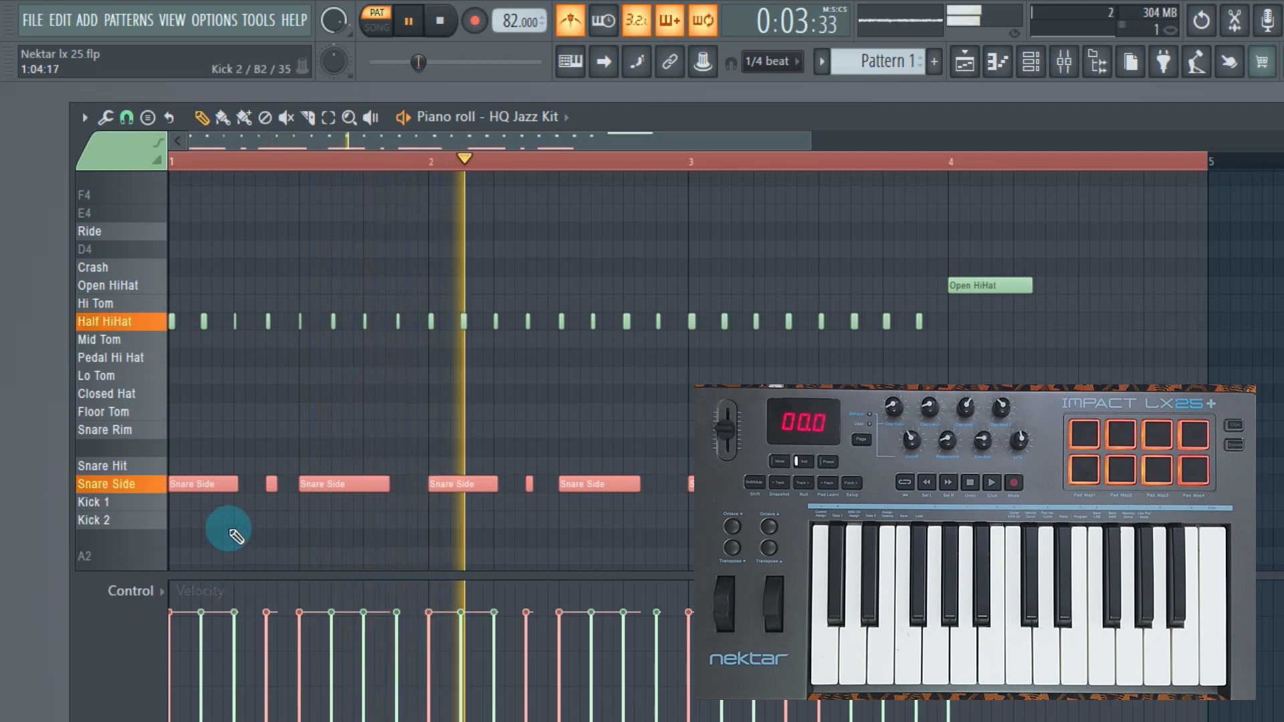
{"action": "key", "text": "space"}
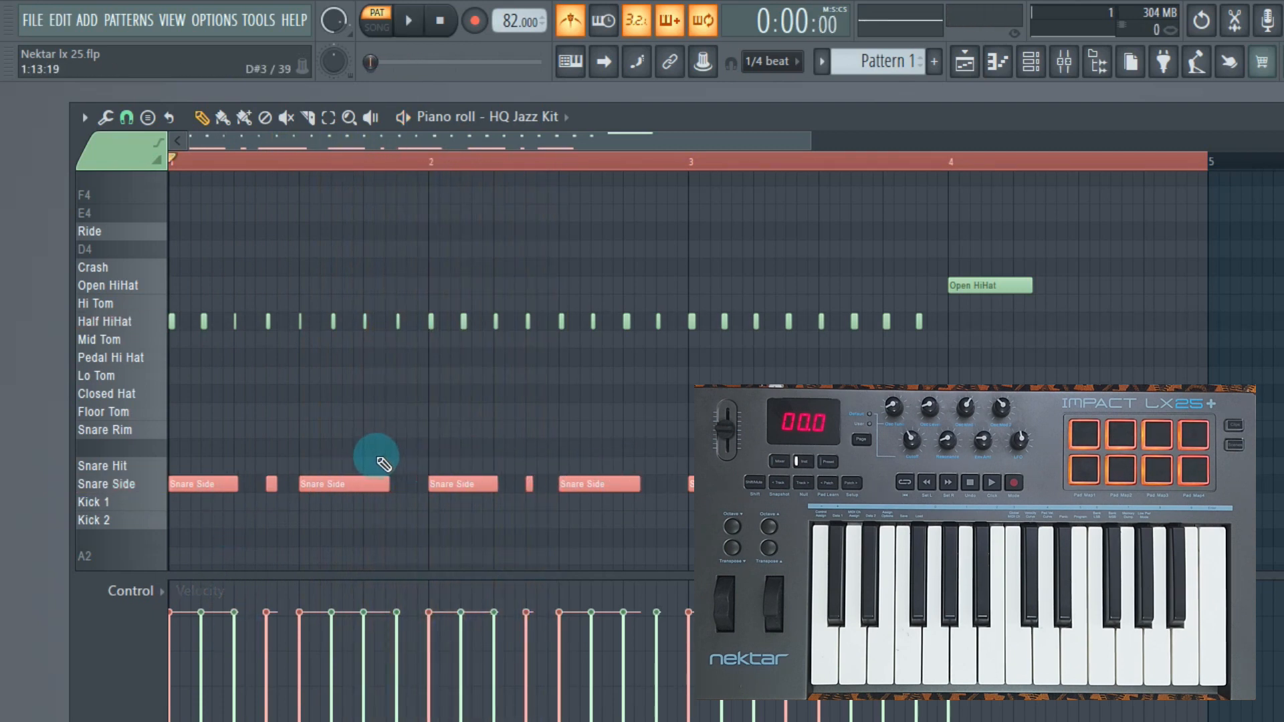
- Move bar 1's Snare Side notes to Kick 2 and bar 2's to Kick 1, and play back the pattern
{"action": "left_click_drag", "start_coordinate": [411, 435], "coordinate": [195, 545]}
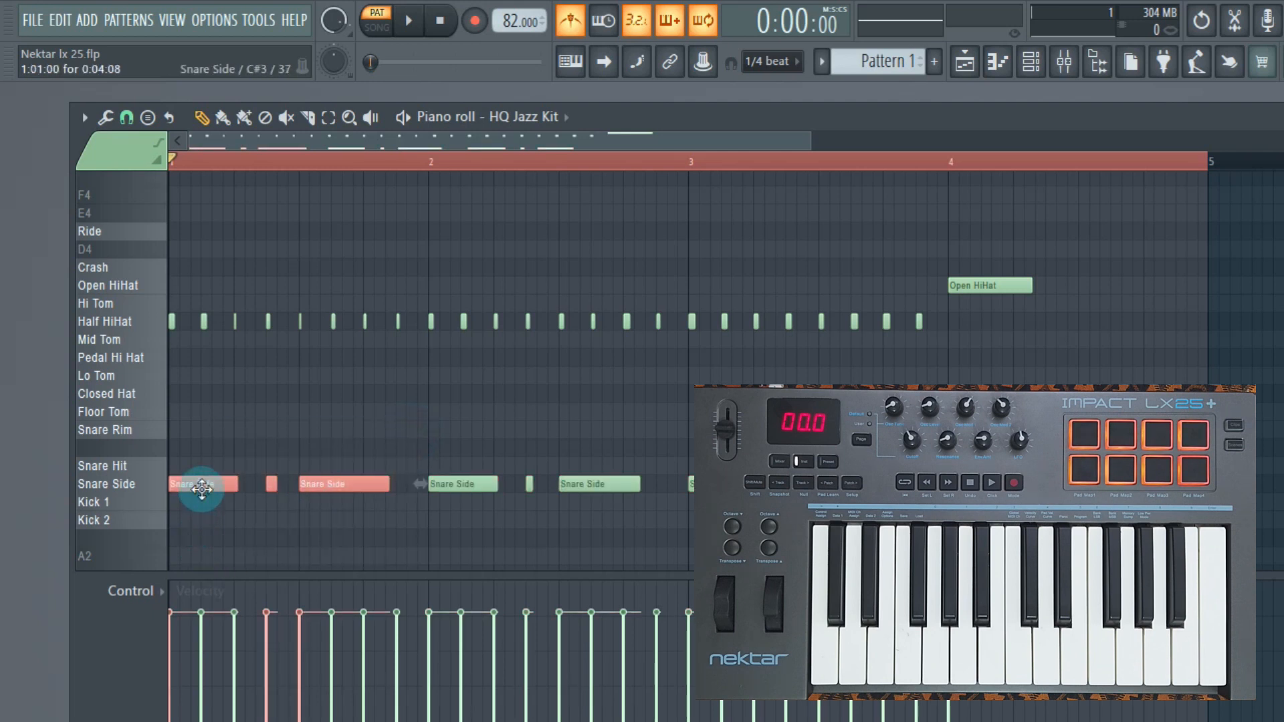
{"action": "left_click_drag", "start_coordinate": [201, 488], "coordinate": [199, 538]}
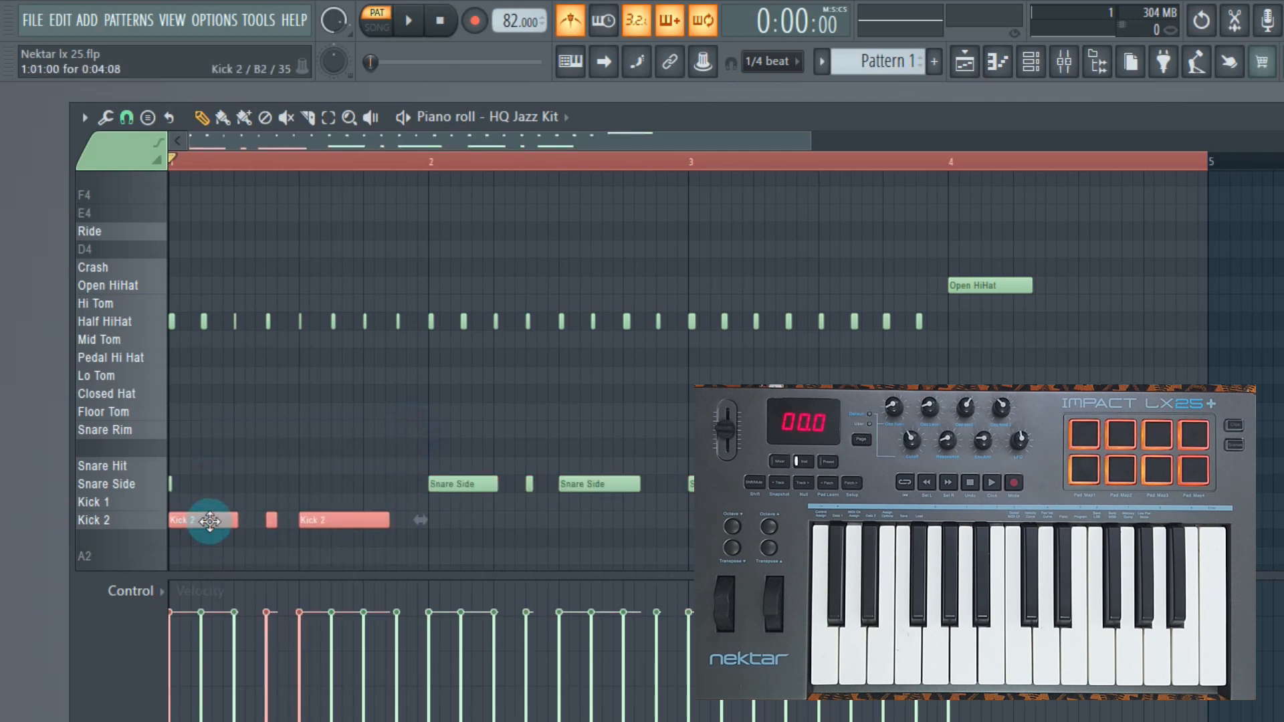
{"action": "left_click_drag", "start_coordinate": [652, 460], "coordinate": [459, 510]}
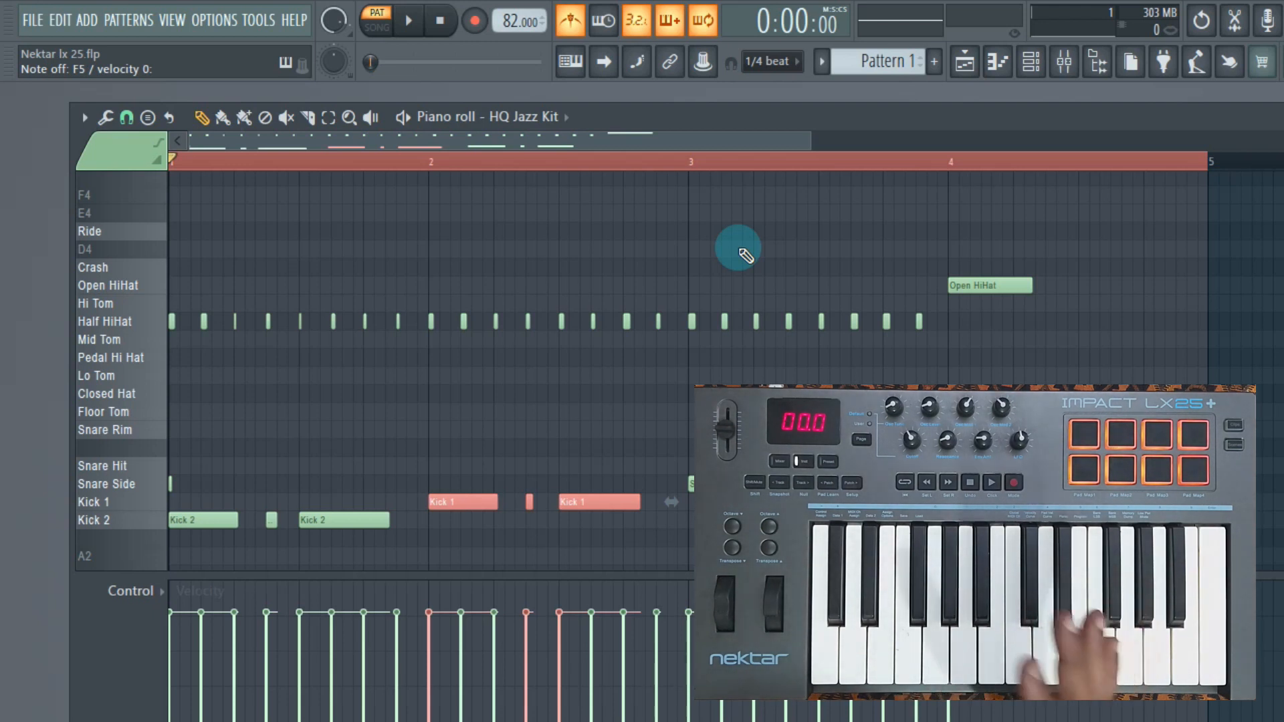
{"action": "key", "text": "space"}
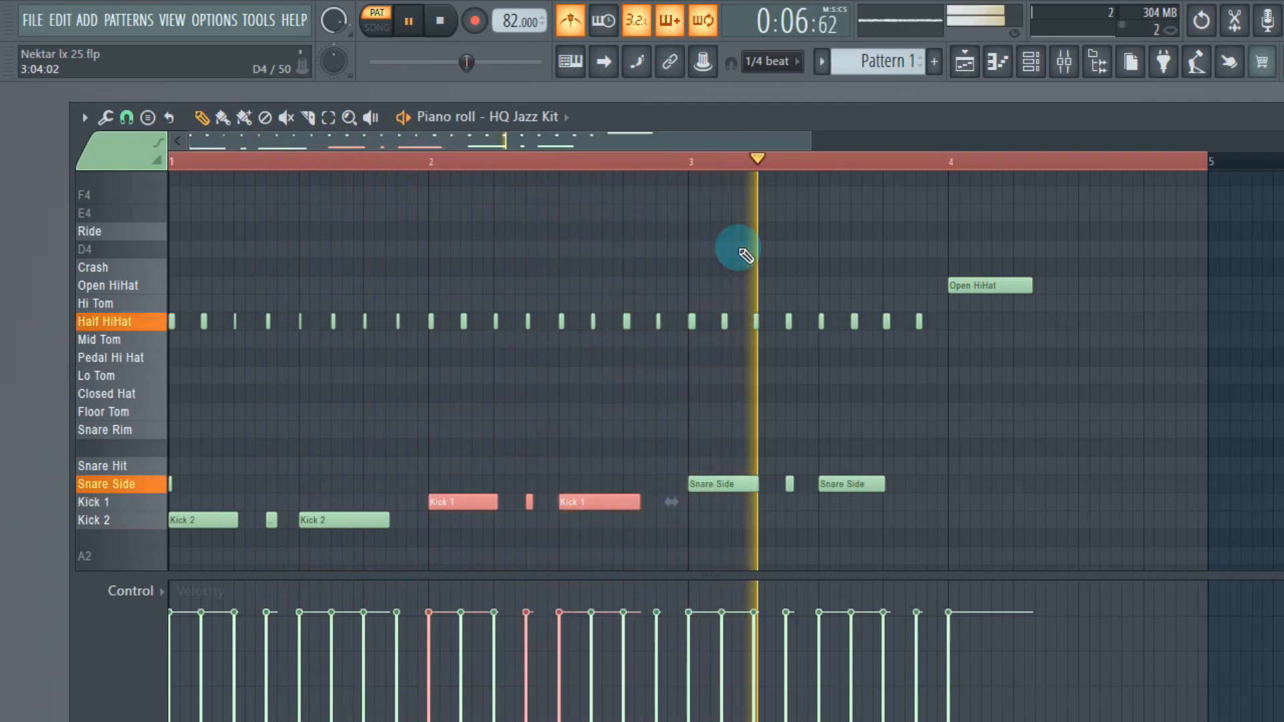
{"action": "key", "text": "space"}
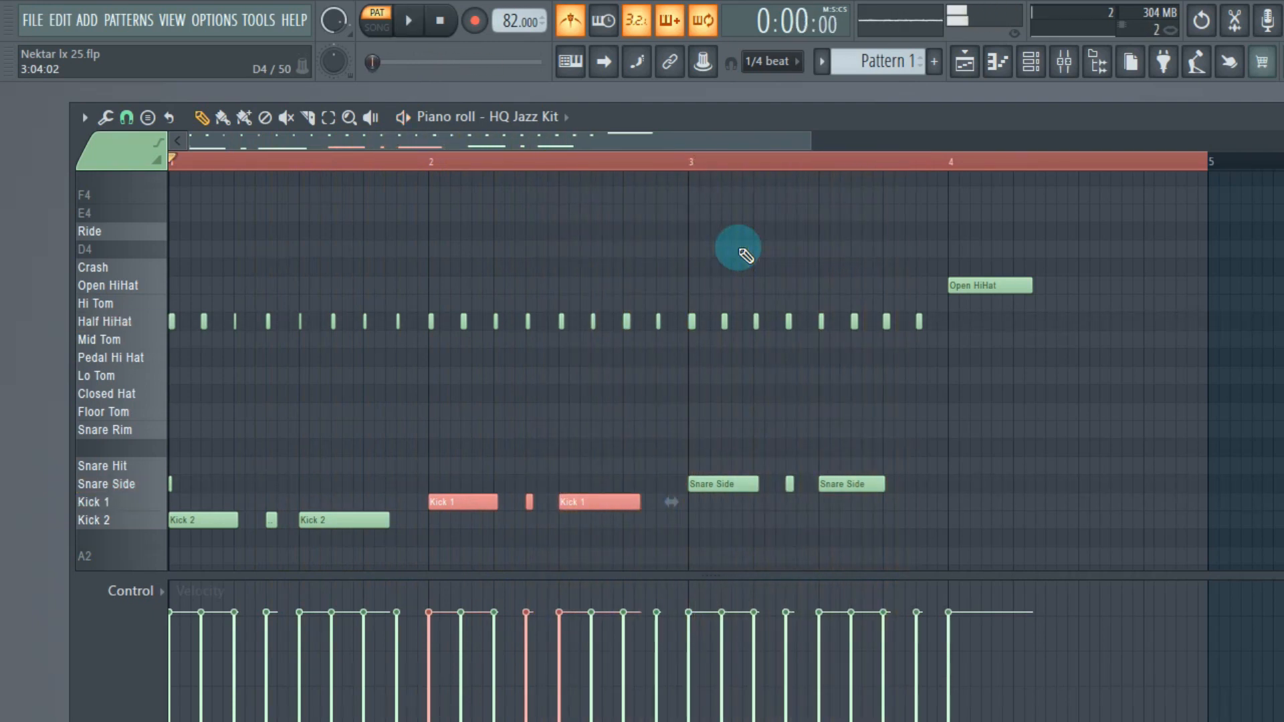
- Select all the Half HiHat notes, move them to the Mid Tom row, and play the pattern
{"action": "left_click_drag", "start_coordinate": [980, 328], "coordinate": [154, 348]}
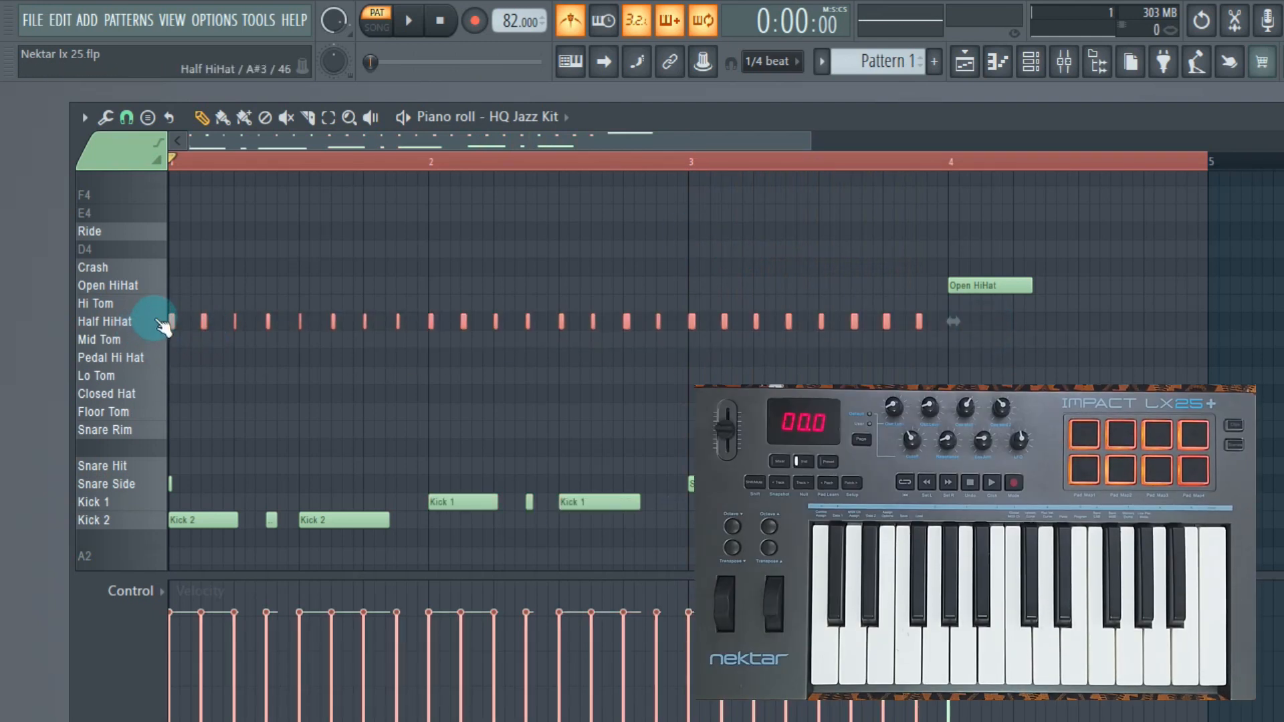
{"action": "left_click_drag", "start_coordinate": [168, 343], "coordinate": [173, 356]}
{"action": "key", "text": "space"}
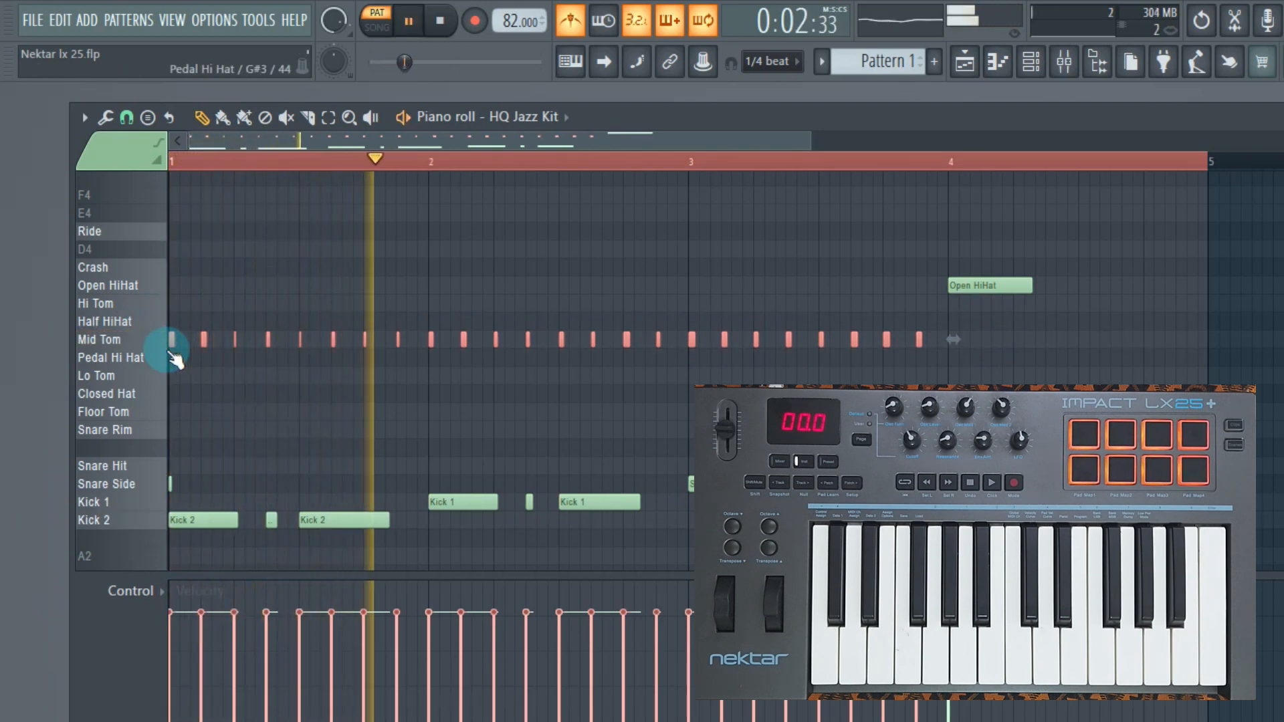
{"action": "key", "text": "space"}
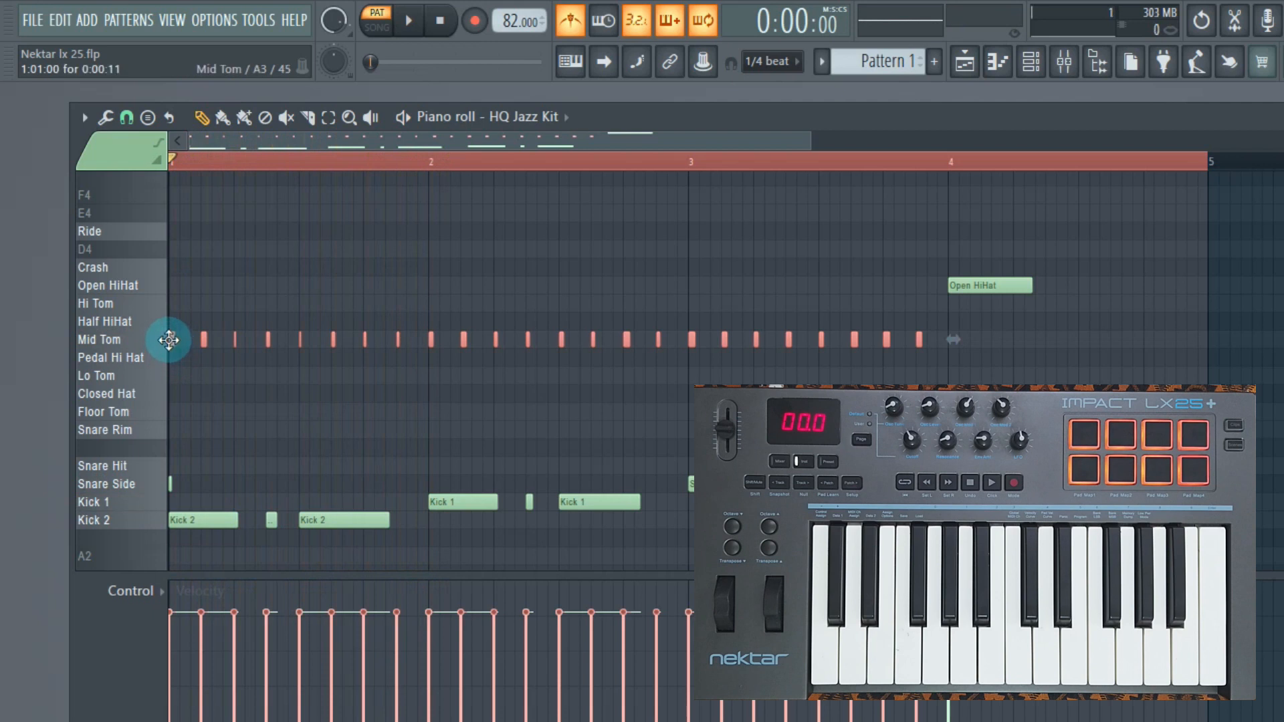
- Move the selected Mid Tom notes to the Closed Hat row and listen to the pattern
{"action": "left_click_drag", "start_coordinate": [167, 357], "coordinate": [163, 392]}
{"action": "key", "text": "space"}
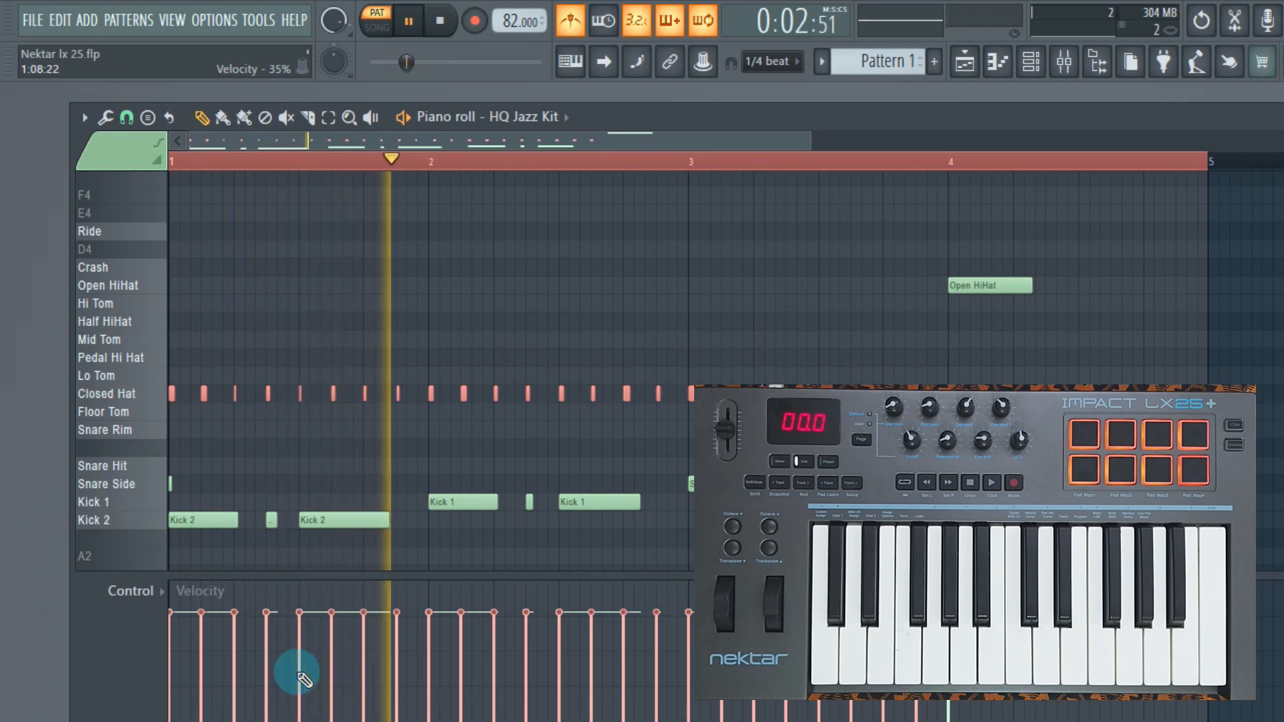
{"action": "key", "text": "space"}
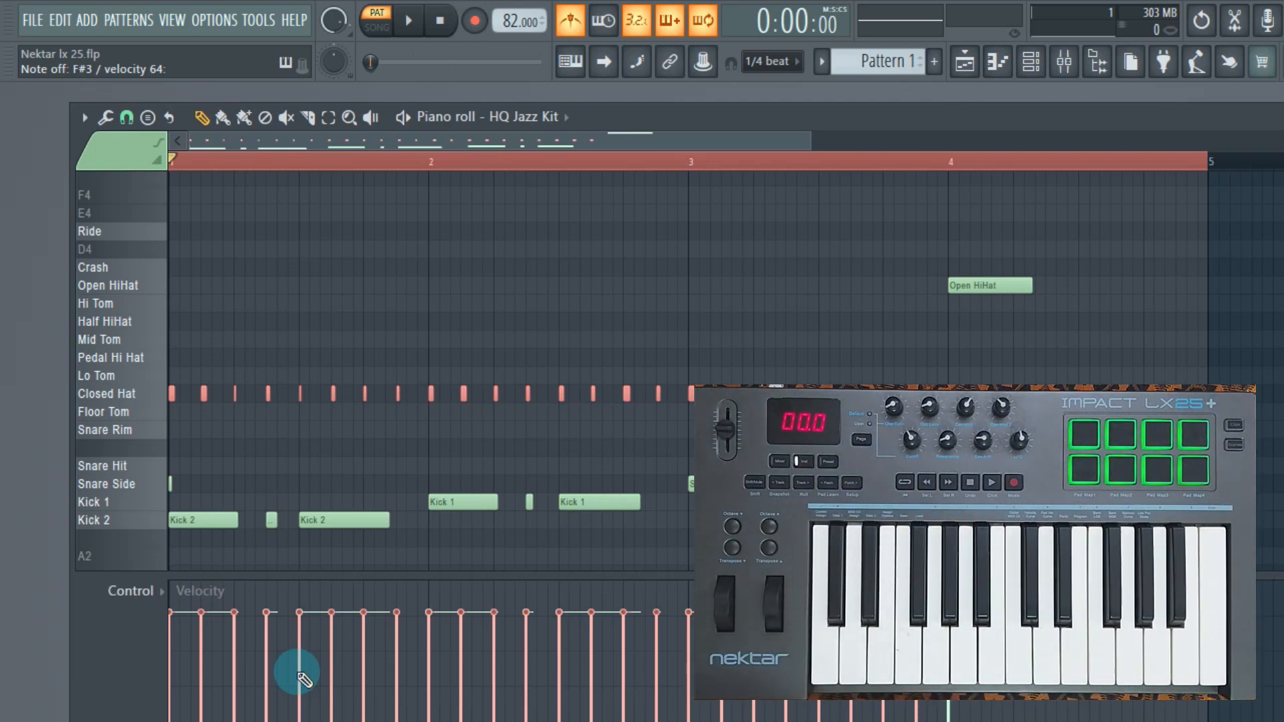
- Leave the piano roll and place two back-to-back Pattern 1 clips on Track 1 of the Playlist, starting at bar 1
{"action": "left_click", "coordinate": [1281, 116]}
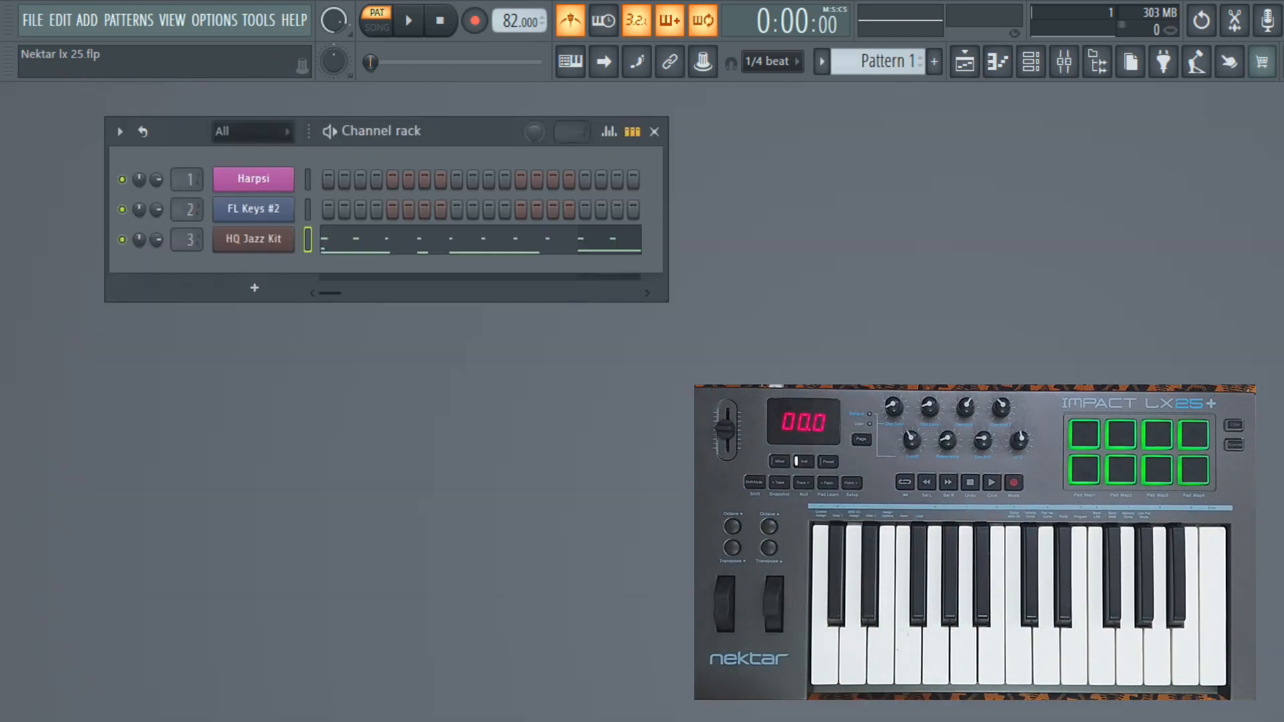
{"action": "left_click", "coordinate": [1030, 62]}
{"action": "left_click_drag", "start_coordinate": [713, 135], "coordinate": [1009, 111]}
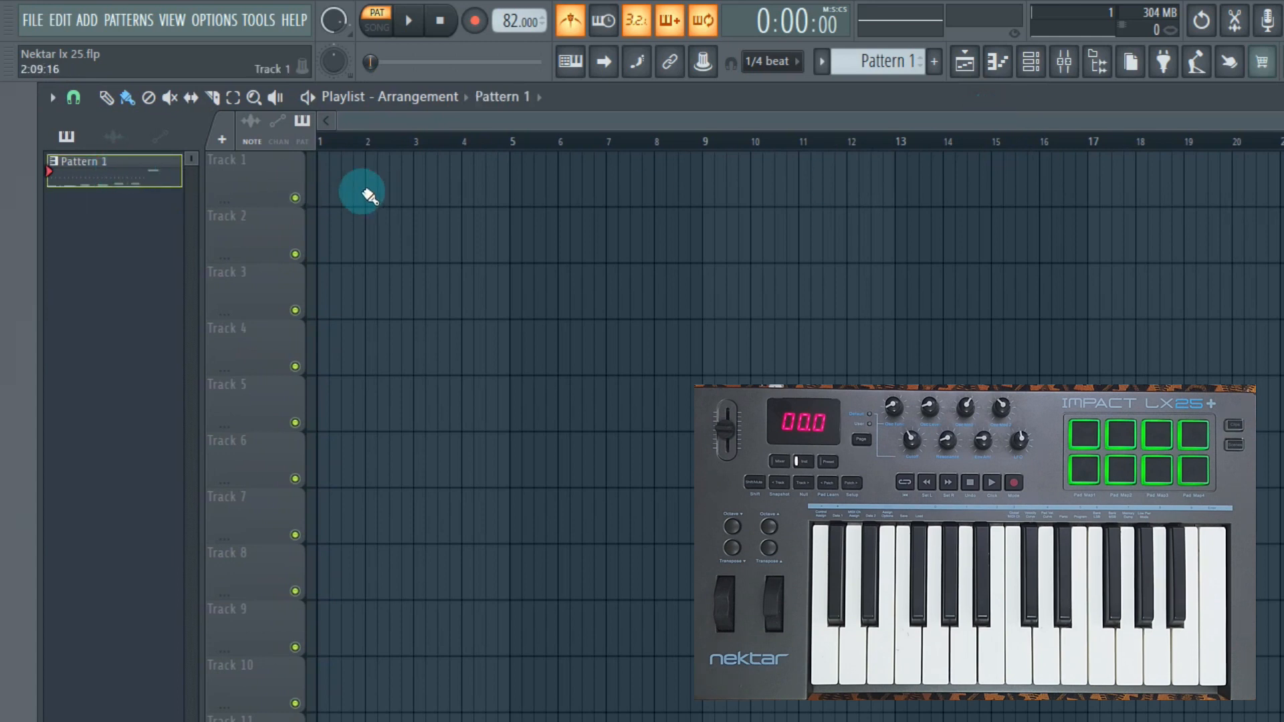
{"action": "left_click_drag", "start_coordinate": [330, 178], "coordinate": [576, 183]}
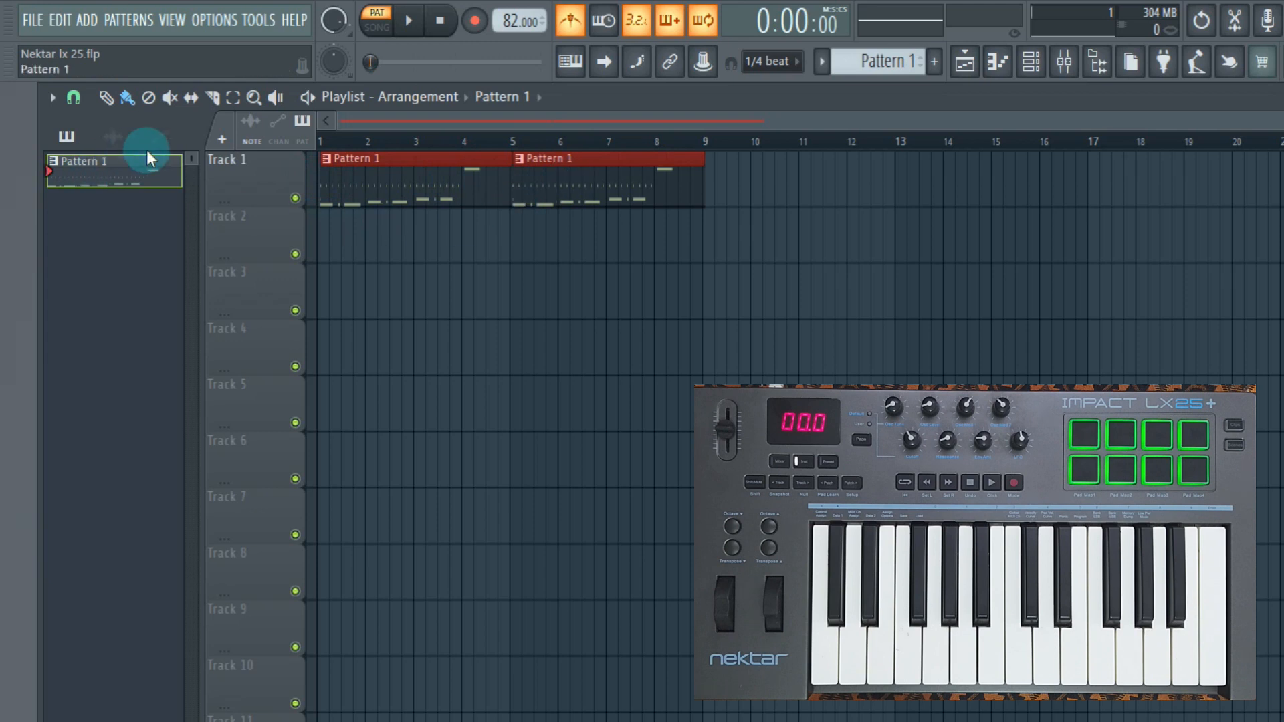
- Open the mixer below the Playlist, then hide it and show it again
{"action": "left_click", "coordinate": [997, 60]}
{"action": "left_click", "coordinate": [1067, 65]}
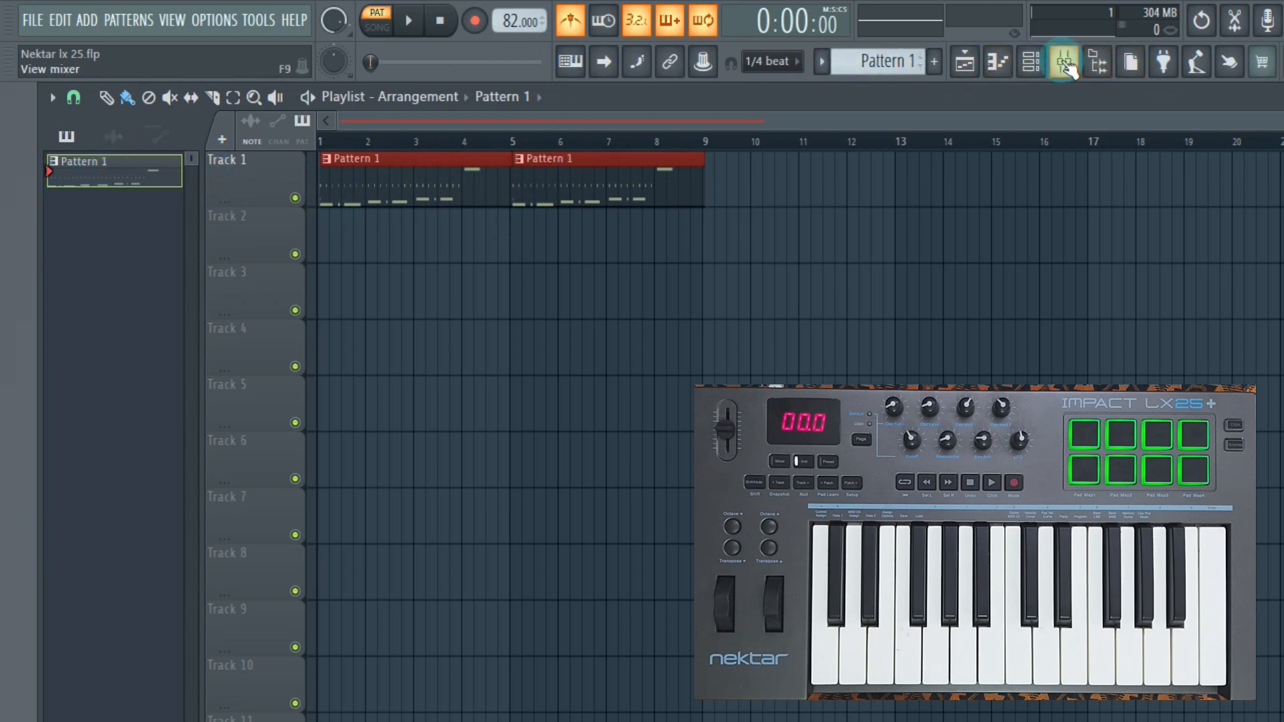
{"action": "left_click", "coordinate": [1066, 64]}
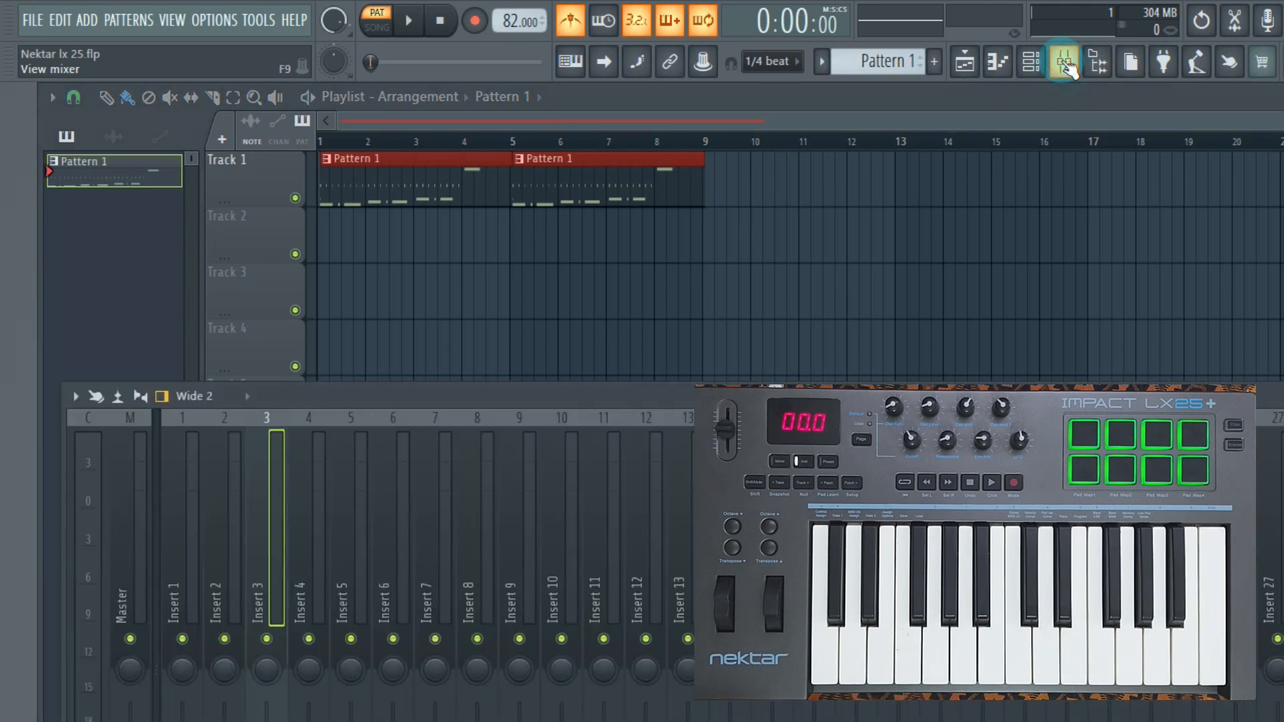
{"action": "key", "text": "space"}
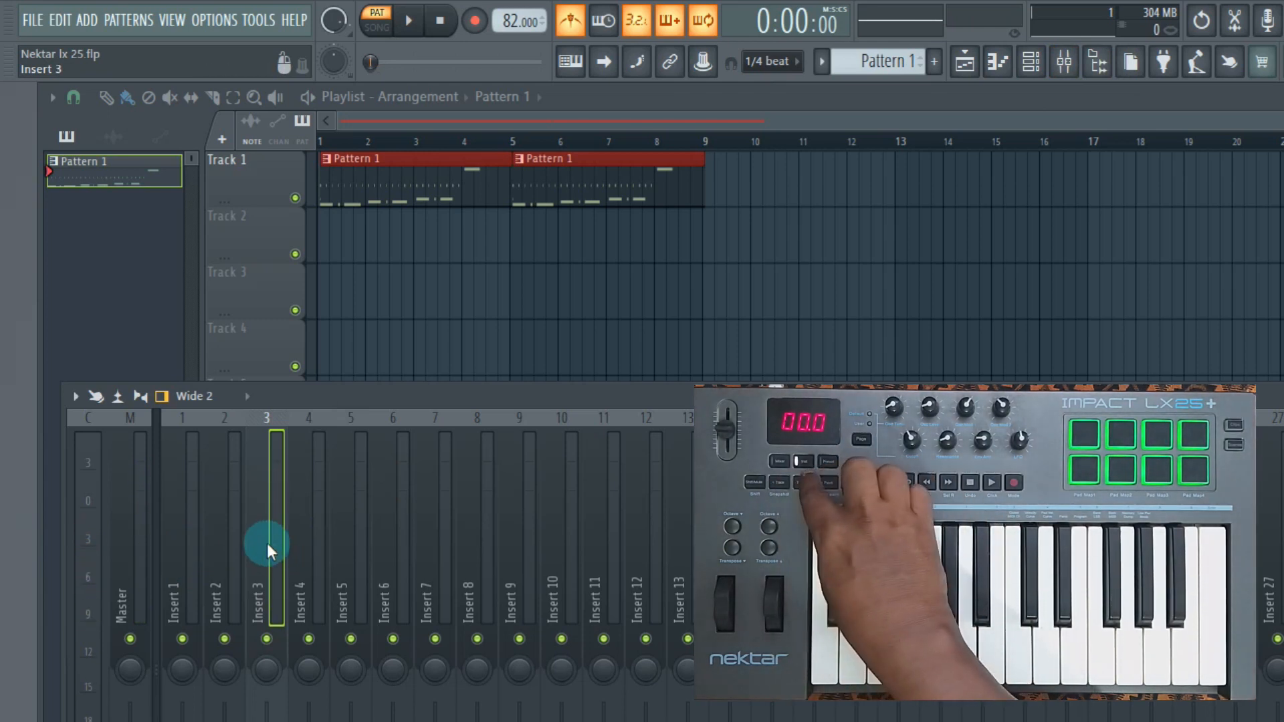
{"action": "key", "text": "F9"}
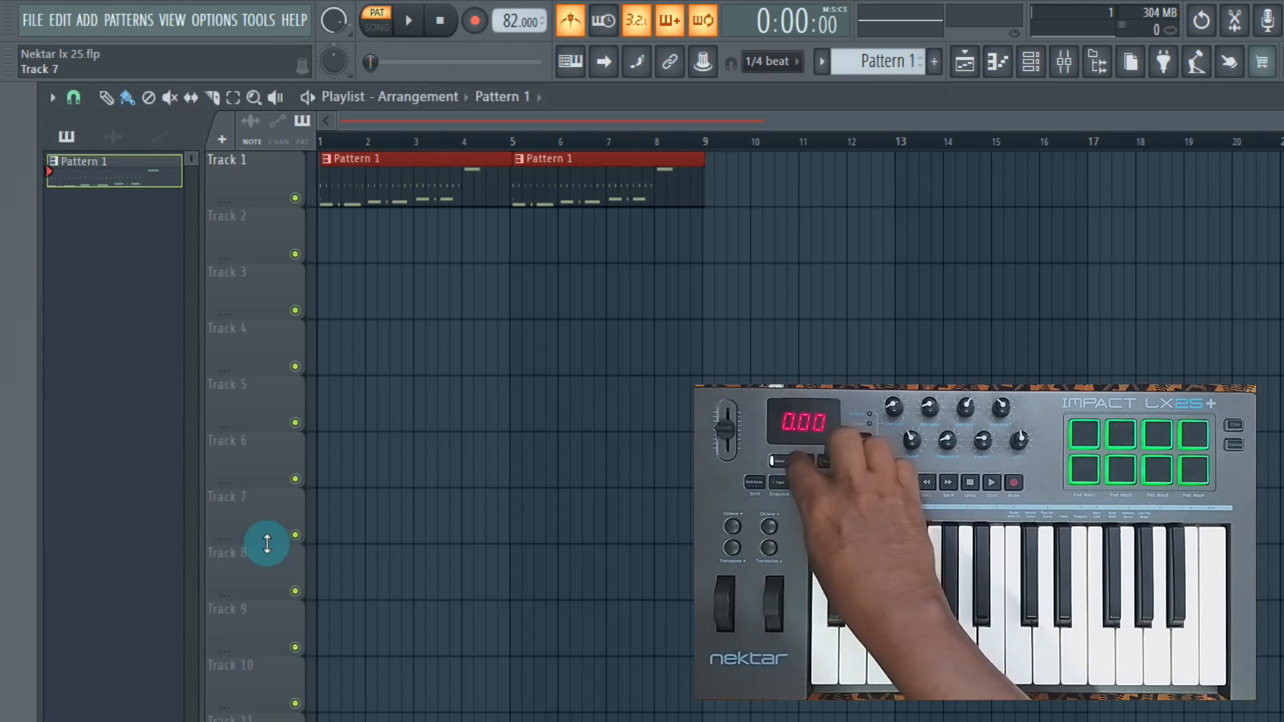
{"action": "key", "text": "F9"}
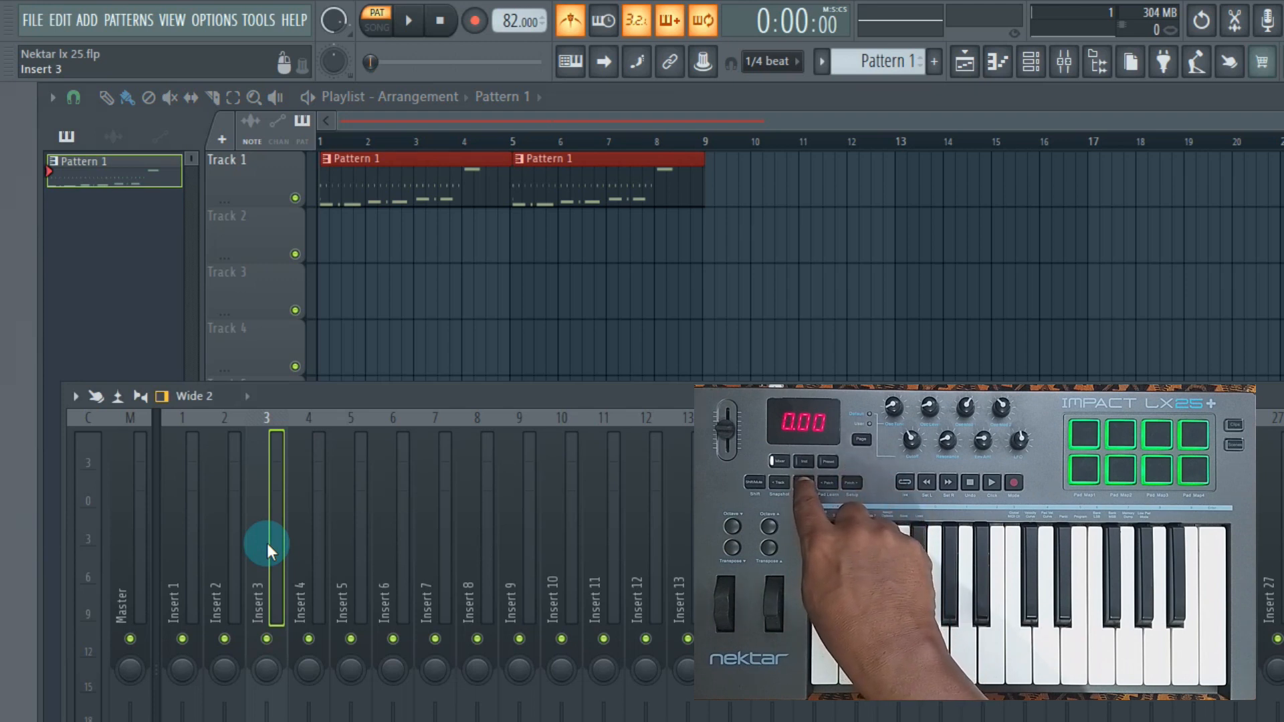
- Move the mixer track selection from Insert 3 to Insert 5, back to Insert 1, and forward to Insert 4
{"action": "key", "text": "Right"}
{"action": "key", "text": "Right"}
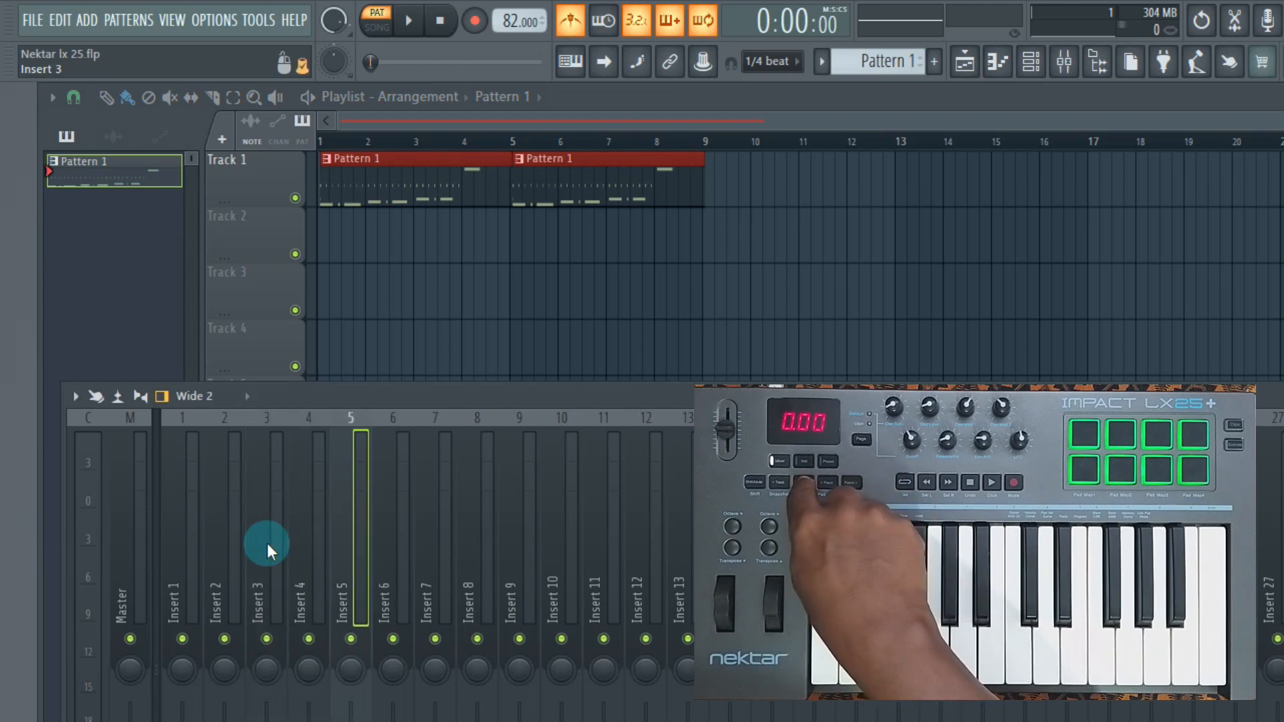
{"action": "key", "text": "Left"}
{"action": "key", "text": "Left"}
{"action": "key", "text": "Left"}
{"action": "key", "text": "Left"}
{"action": "key", "text": "Right"}
{"action": "key", "text": "Right"}
{"action": "key", "text": "Right"}
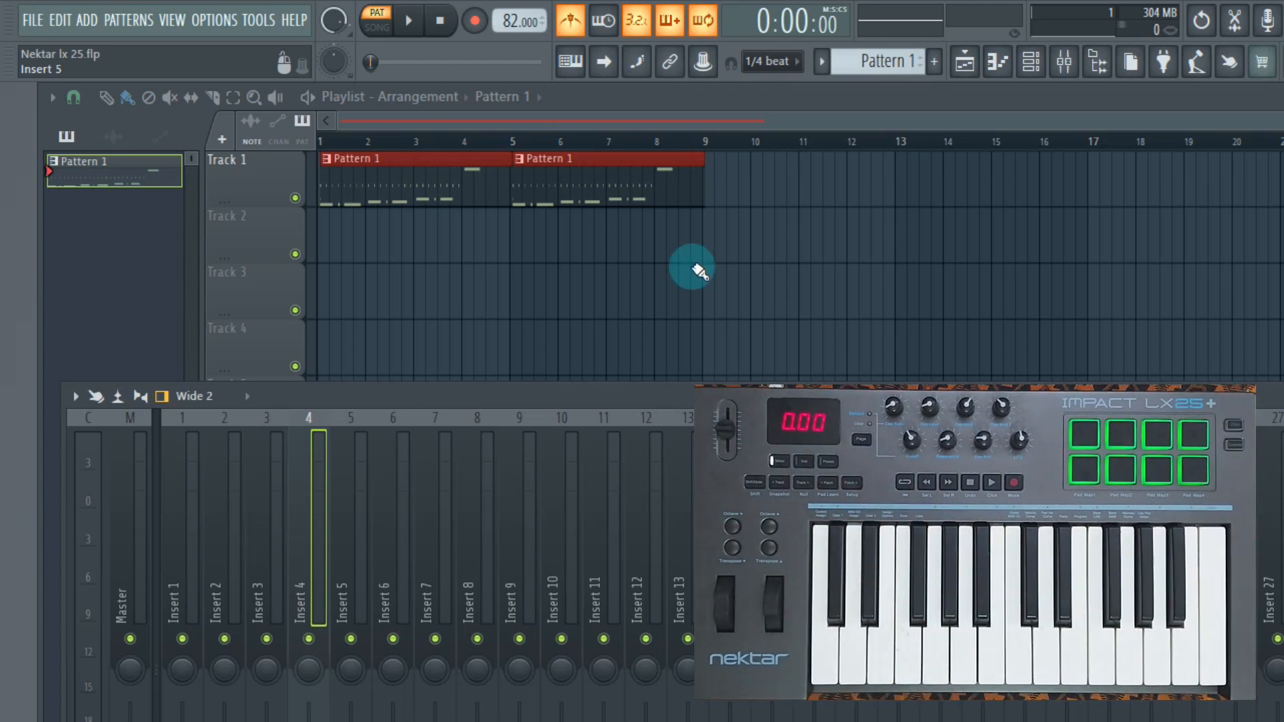
- Show the channel rack and open the FL Keys #2 instrument
{"action": "left_click", "coordinate": [1036, 62]}
{"action": "left_click", "coordinate": [1037, 61]}
{"action": "left_click", "coordinate": [1037, 61]}
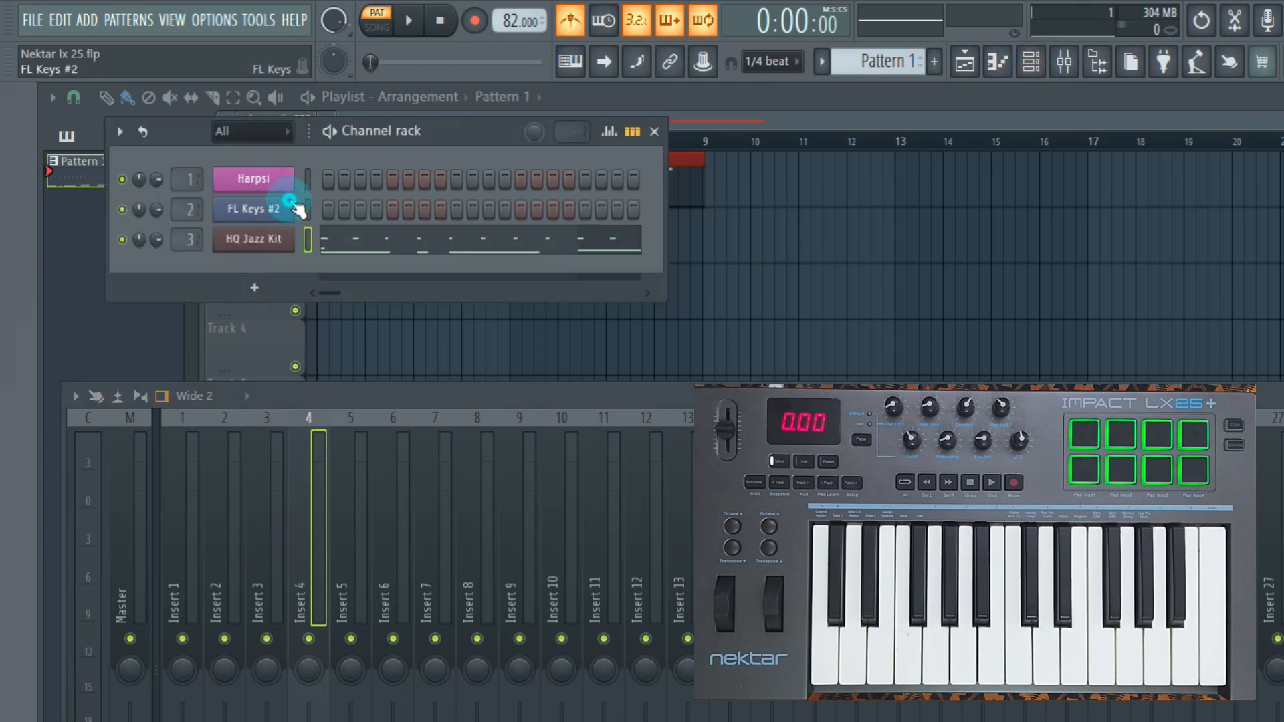
{"action": "left_click", "coordinate": [295, 207]}
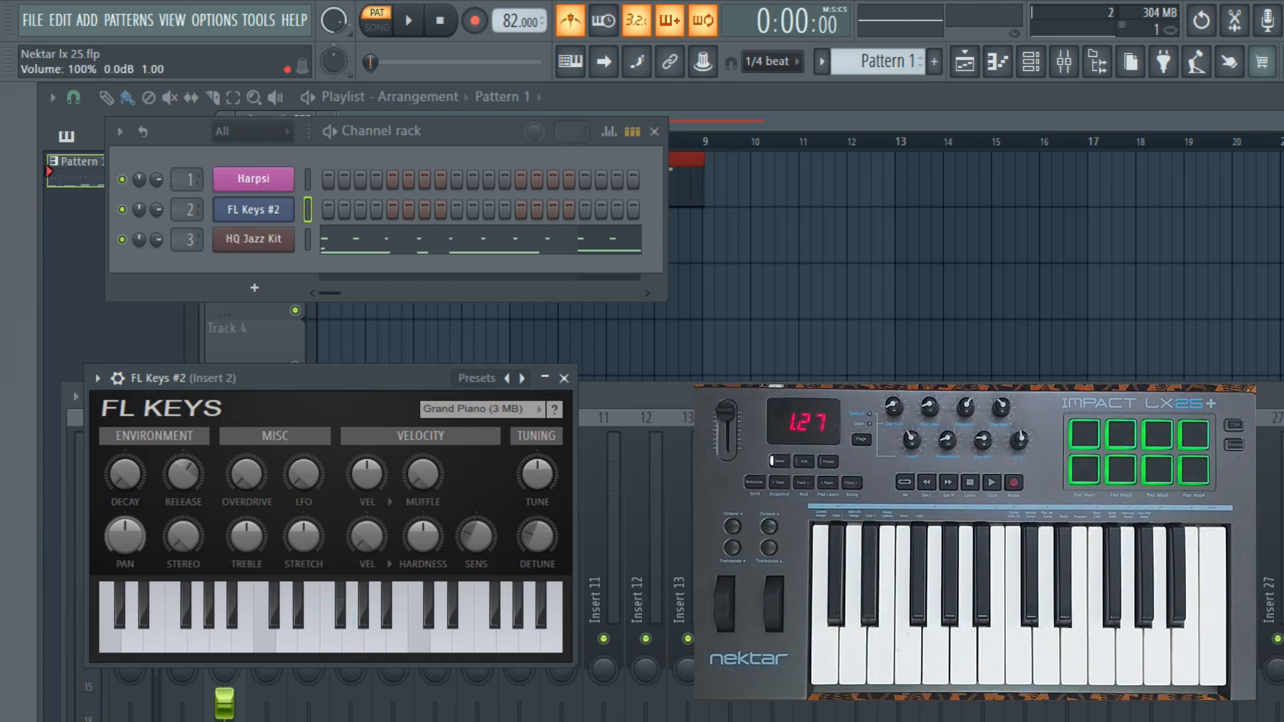
- Close the FL Keys window and move the mixer up to reveal its faders
{"action": "left_click", "coordinate": [565, 379]}
{"action": "left_click_drag", "start_coordinate": [638, 392], "coordinate": [639, 151]}
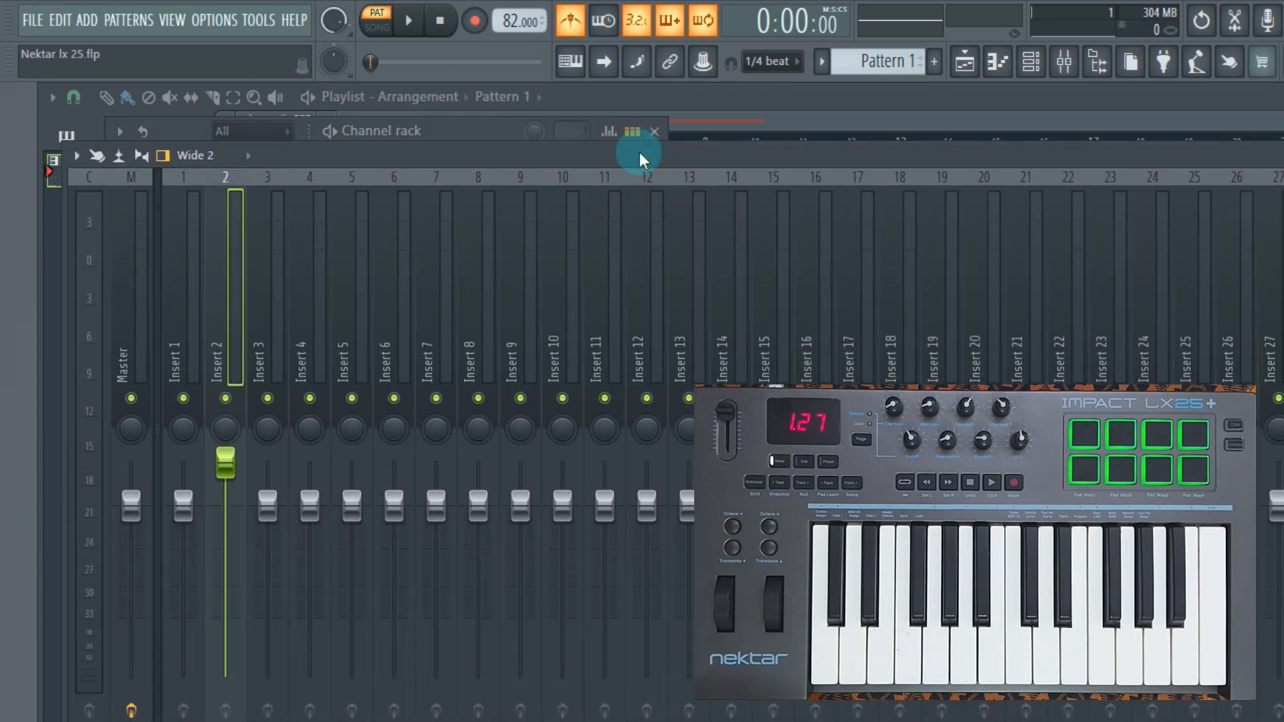